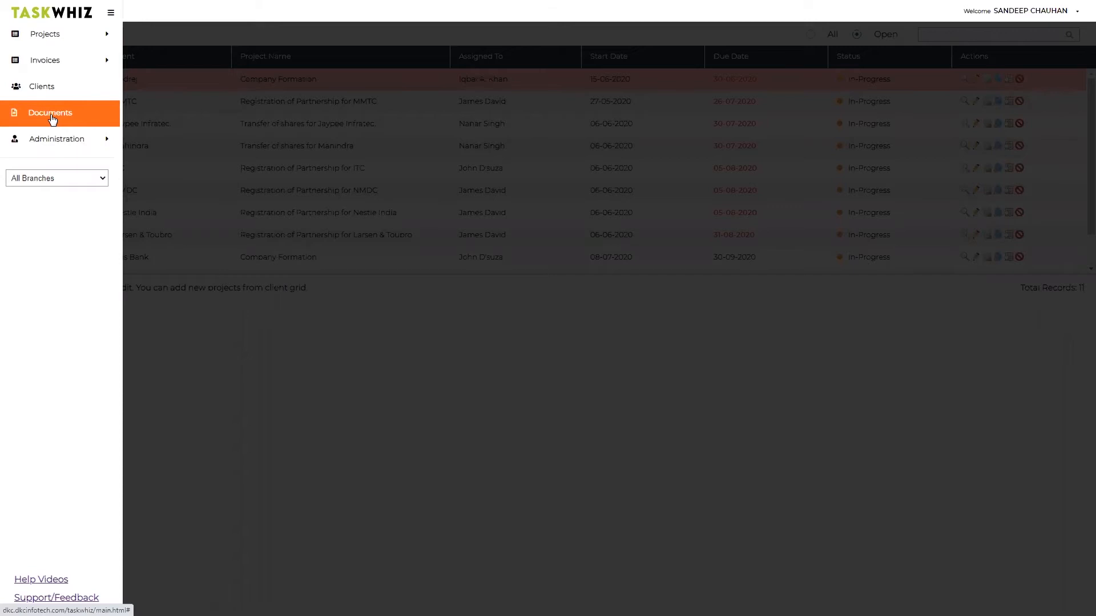
Start a new project for the client Bharti Airtel from the client list.
mouse_move(43, 142)
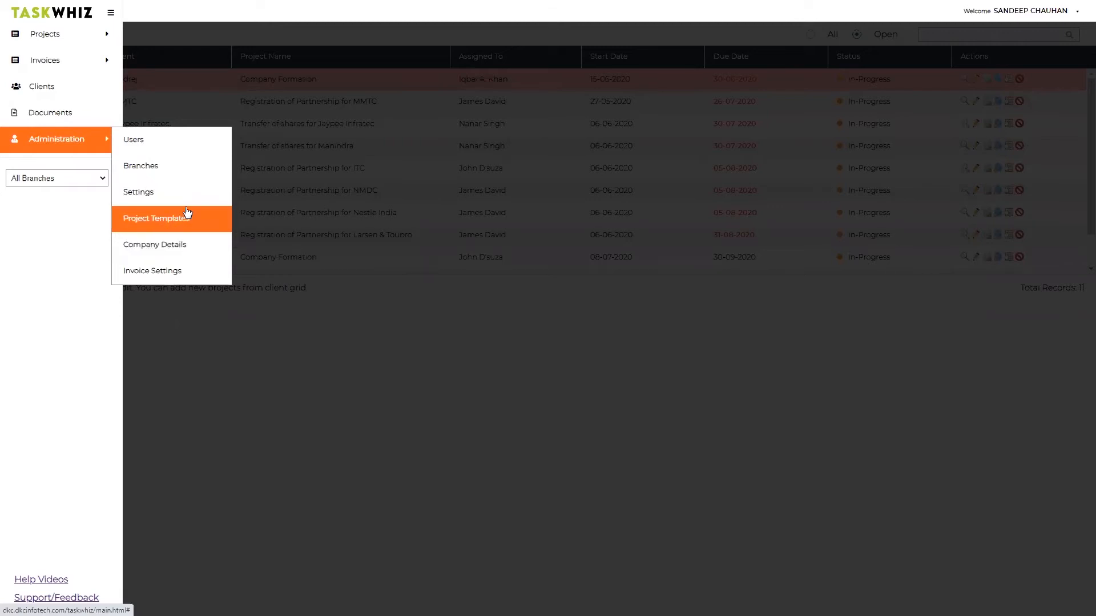
left_click(57, 86)
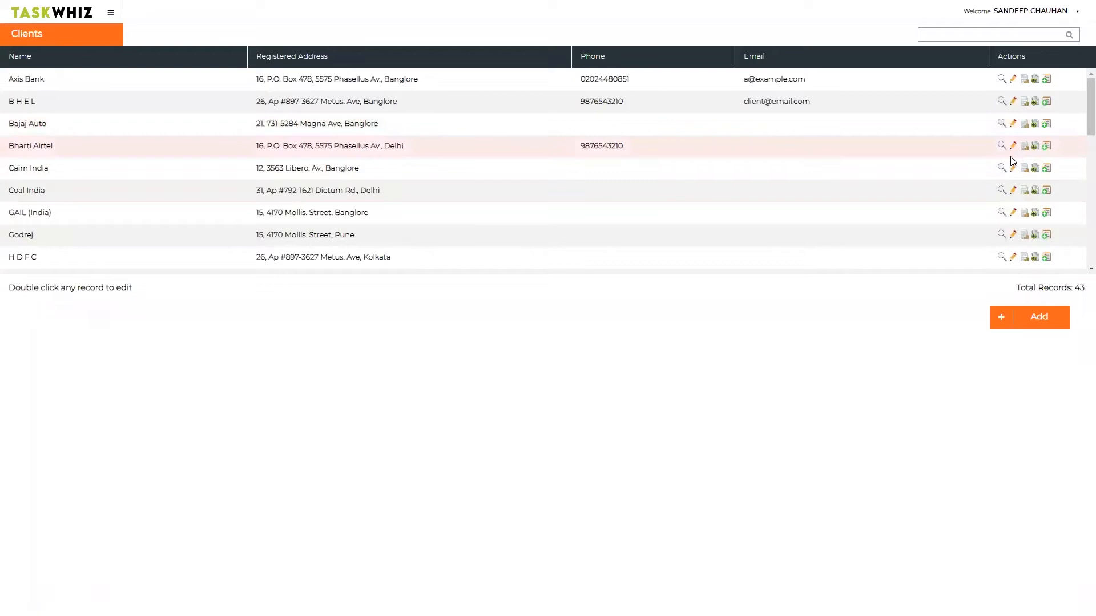
left_click(1035, 149)
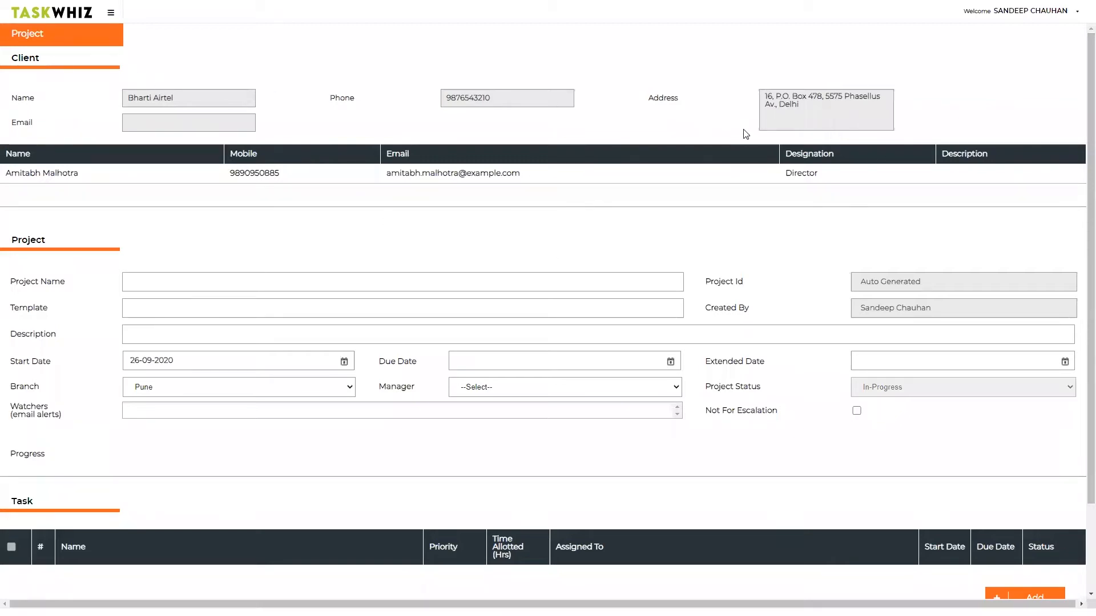
Name the project "Incorporation of LLP" and apply the template "Incorporate a New Limited Liability Partnership".
left_click(249, 279)
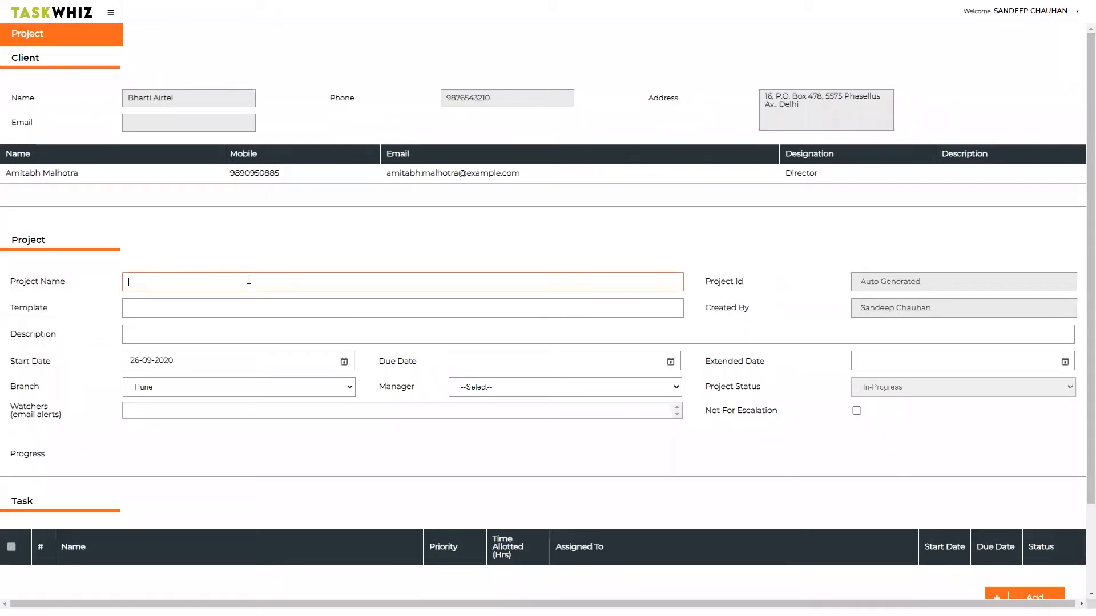
type("Incorporation of LLP")
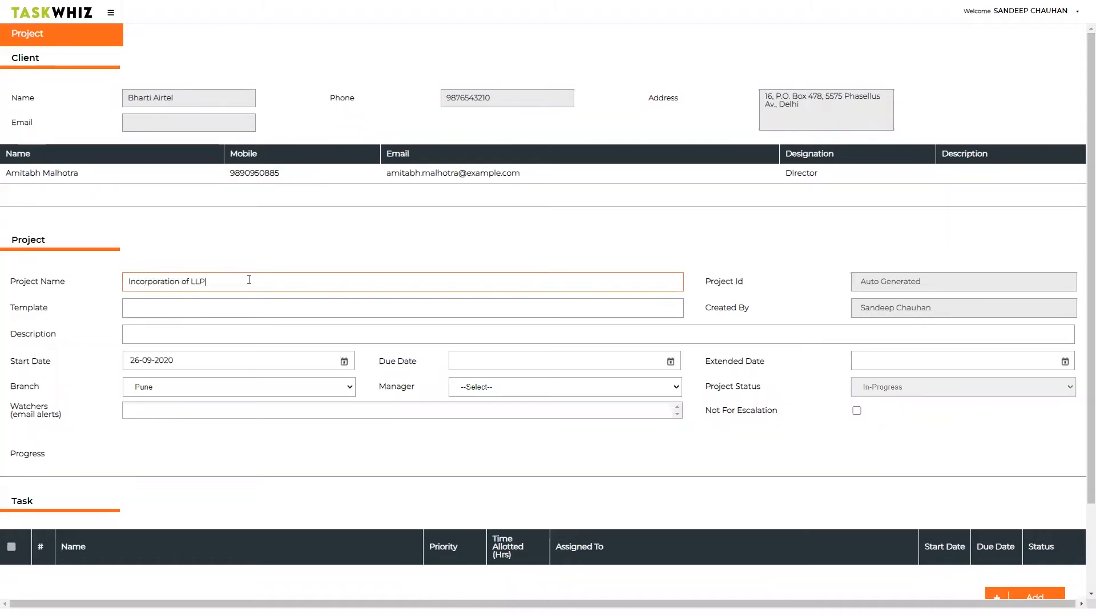
left_click(159, 309)
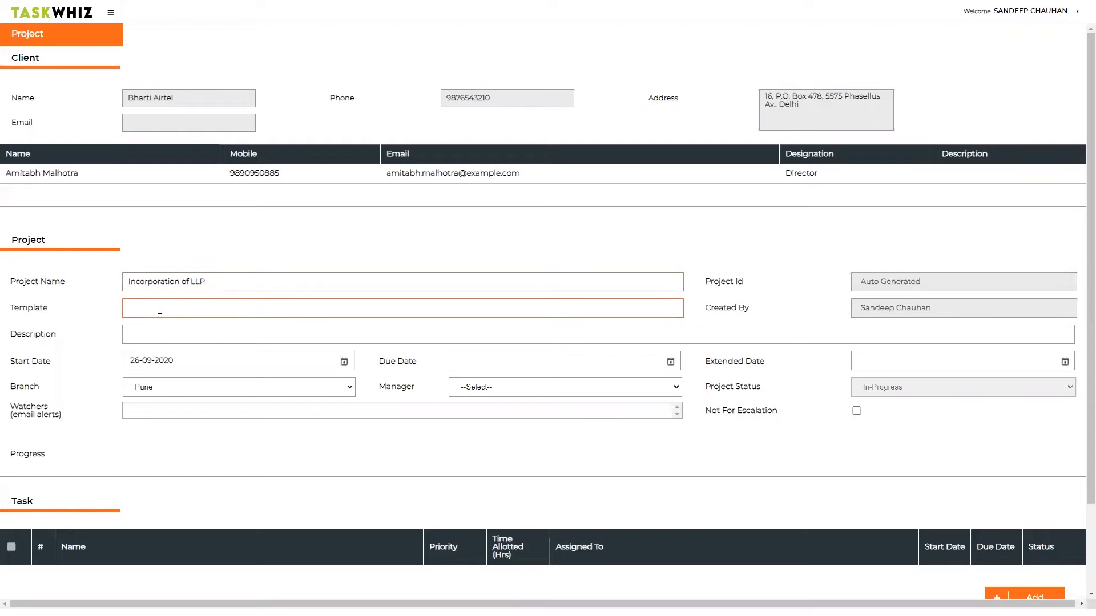
type("in")
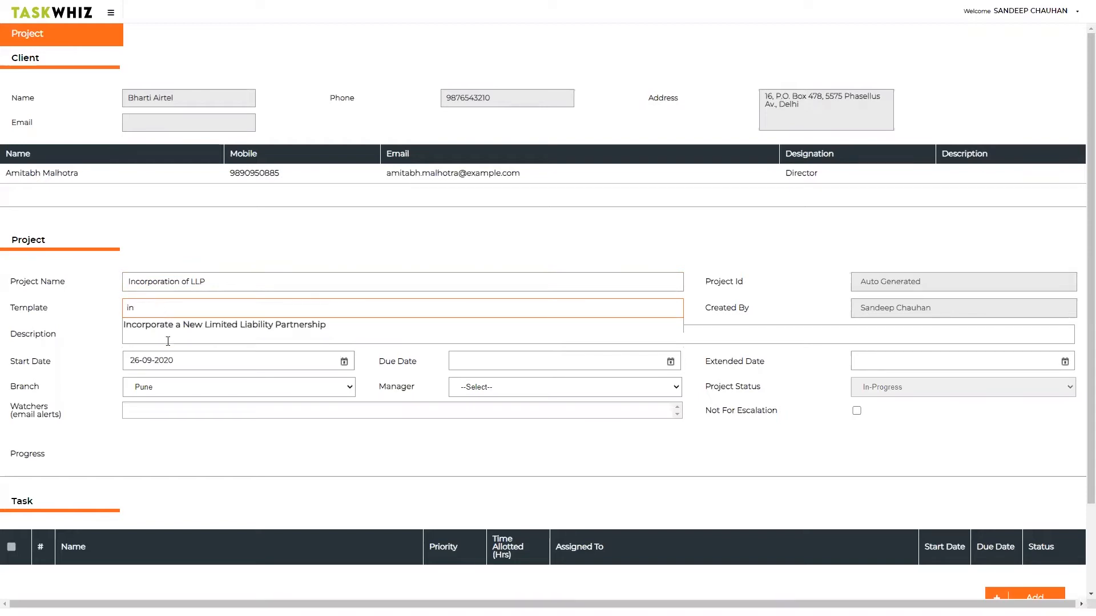
left_click(204, 327)
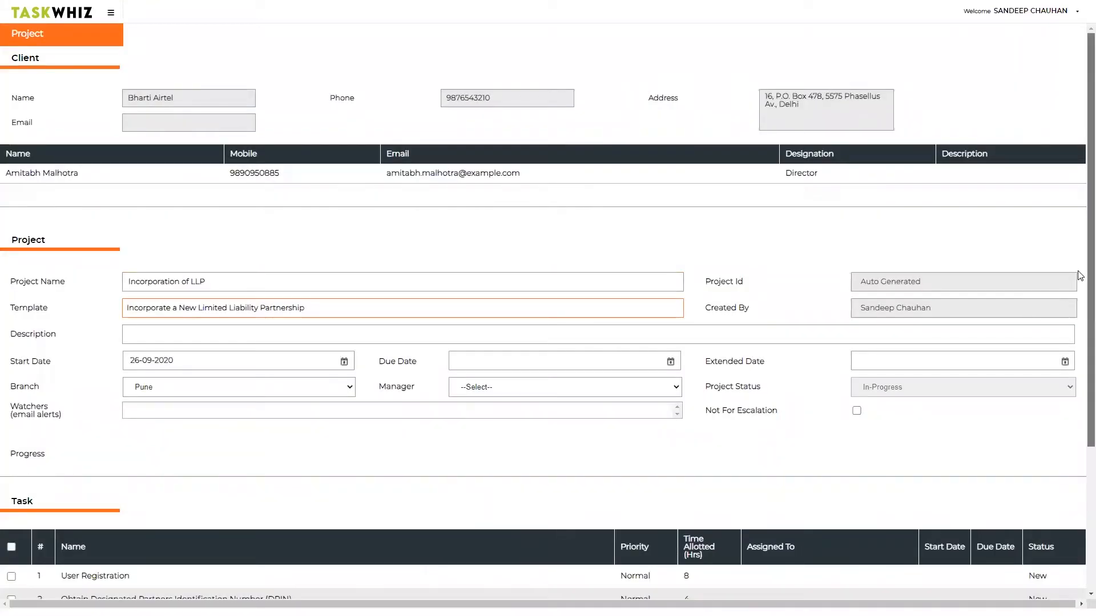
scroll(1080, 273, "down", 4)
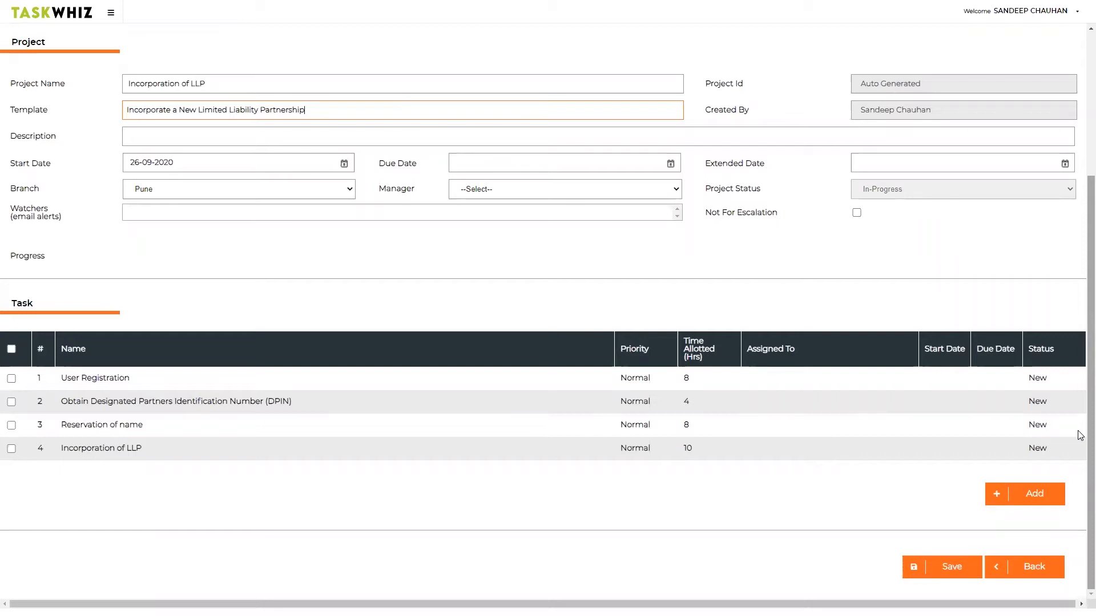
Set the project's due date to 31-10-2020 and choose its manager.
left_click(543, 166)
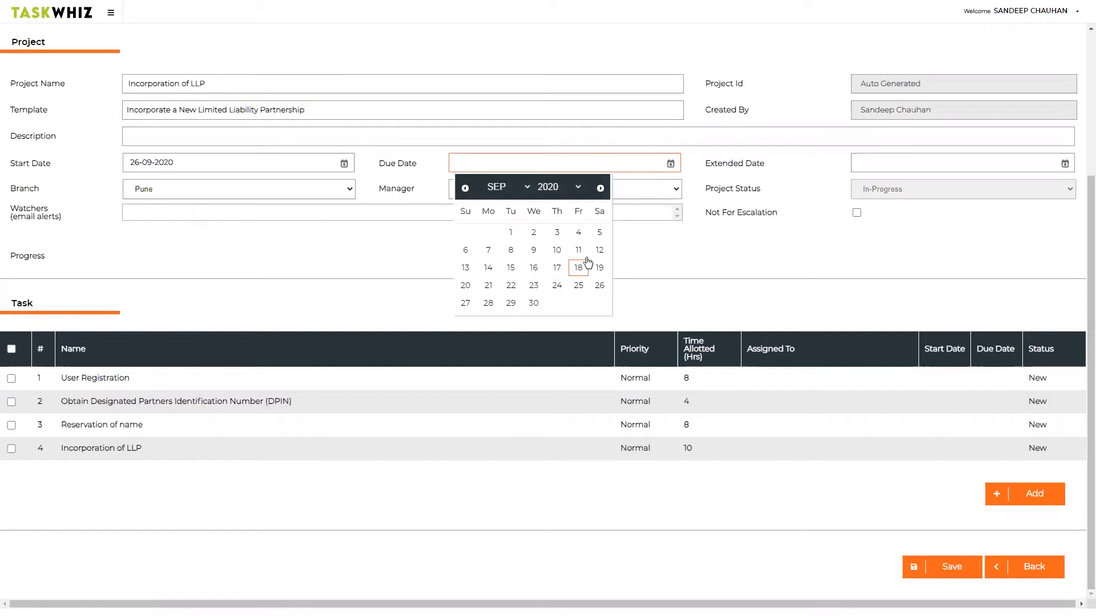
left_click(557, 188)
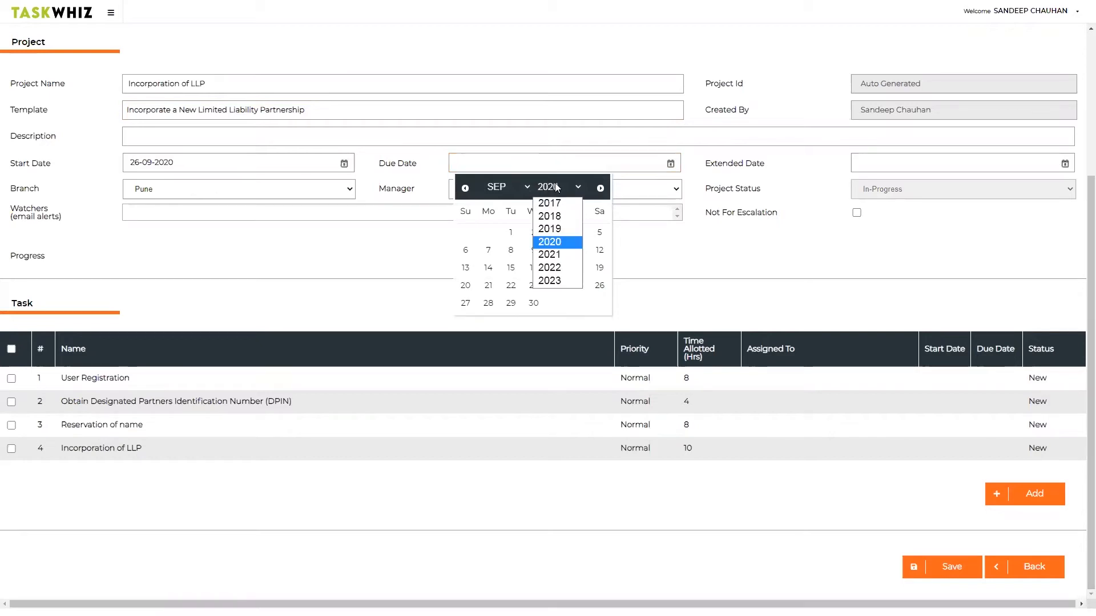
left_click(503, 188)
left_click(504, 322)
left_click(599, 305)
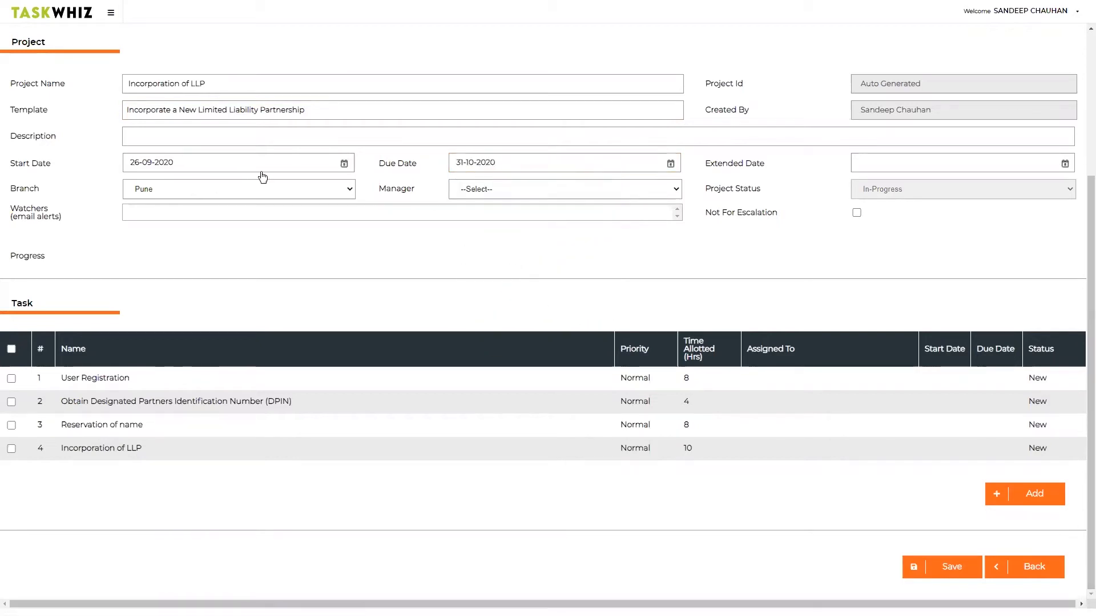
left_click(493, 192)
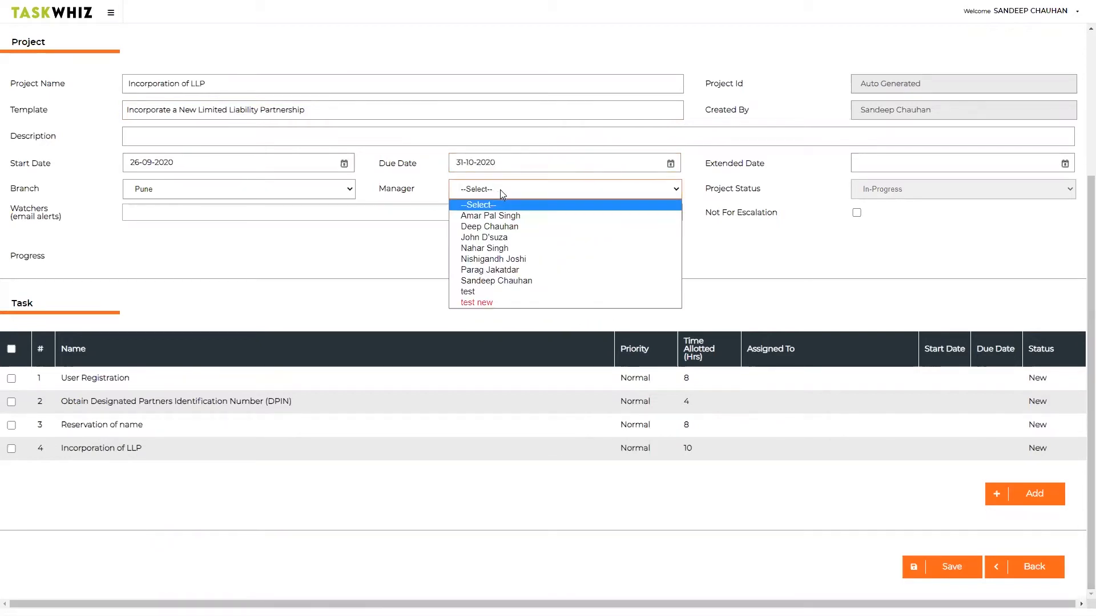
left_click(503, 237)
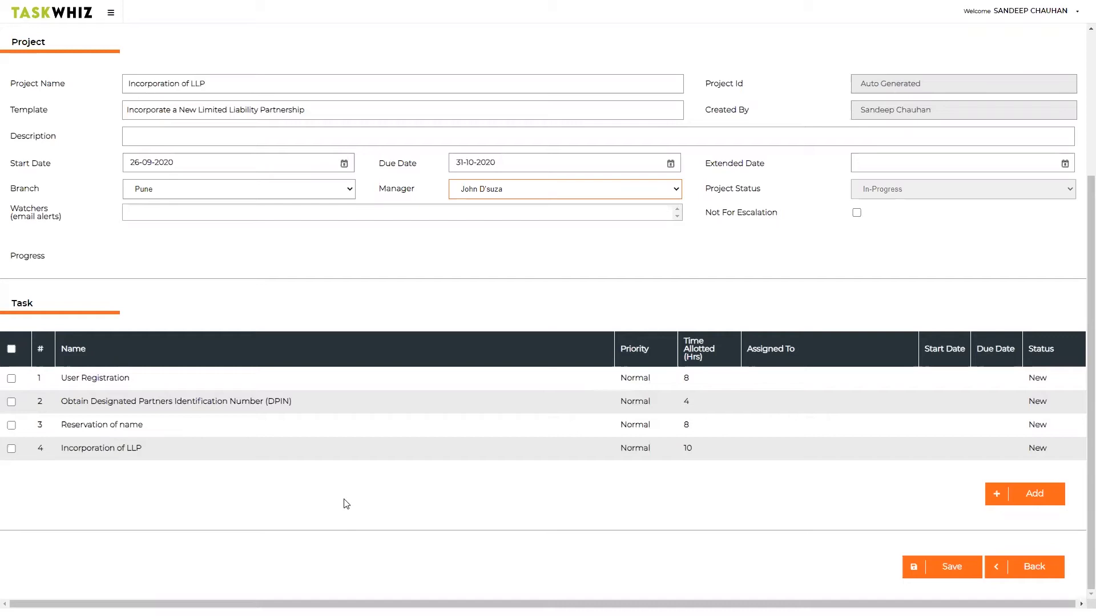
Inspect the details of the fourth task, Incorporation of LLP, and close it without saving.
left_click(361, 455)
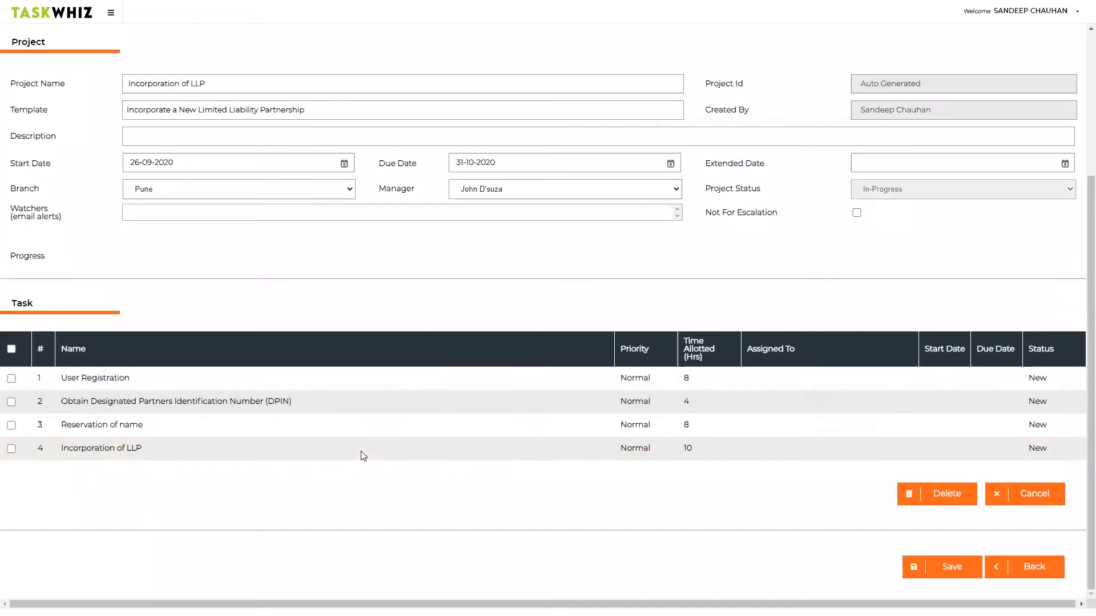
left_click(362, 453)
left_click(494, 453)
double_click(493, 453)
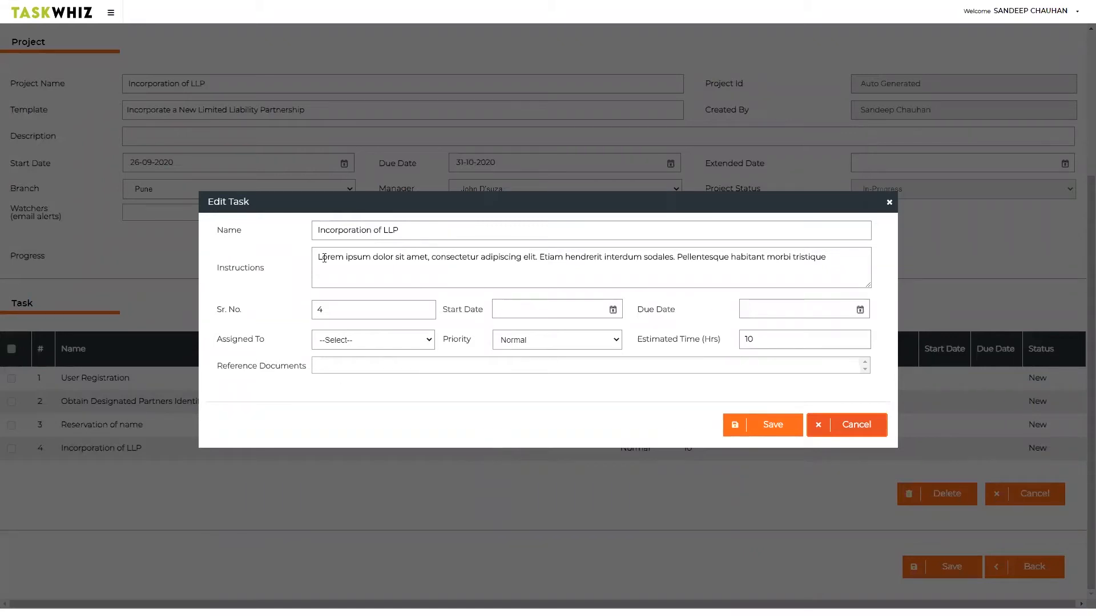
left_click(865, 423)
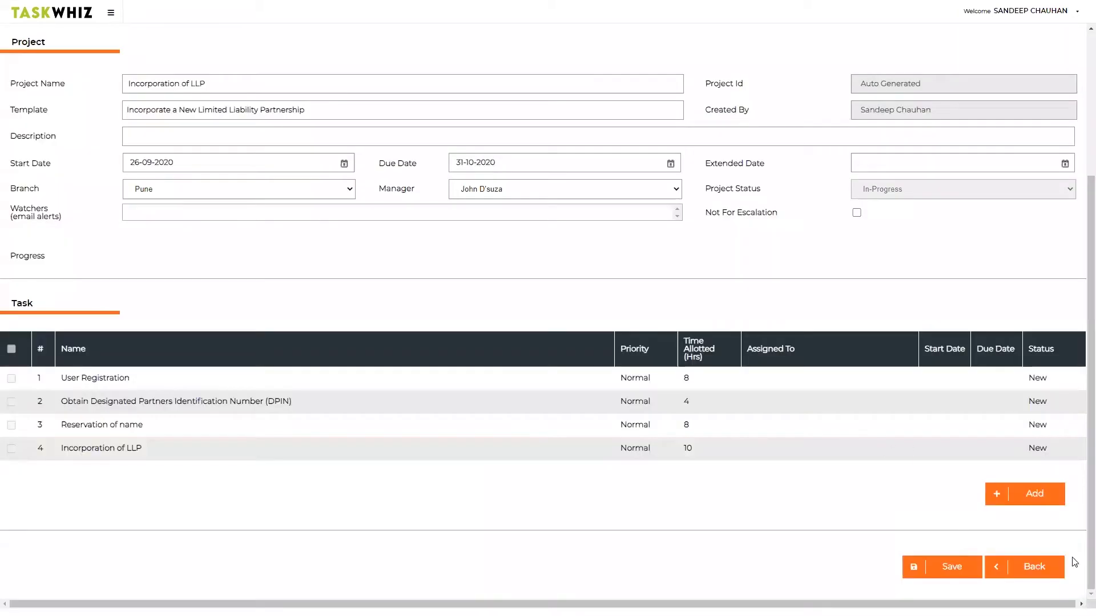
Save the new project and search the project list for "Bharti Airtel".
left_click(947, 567)
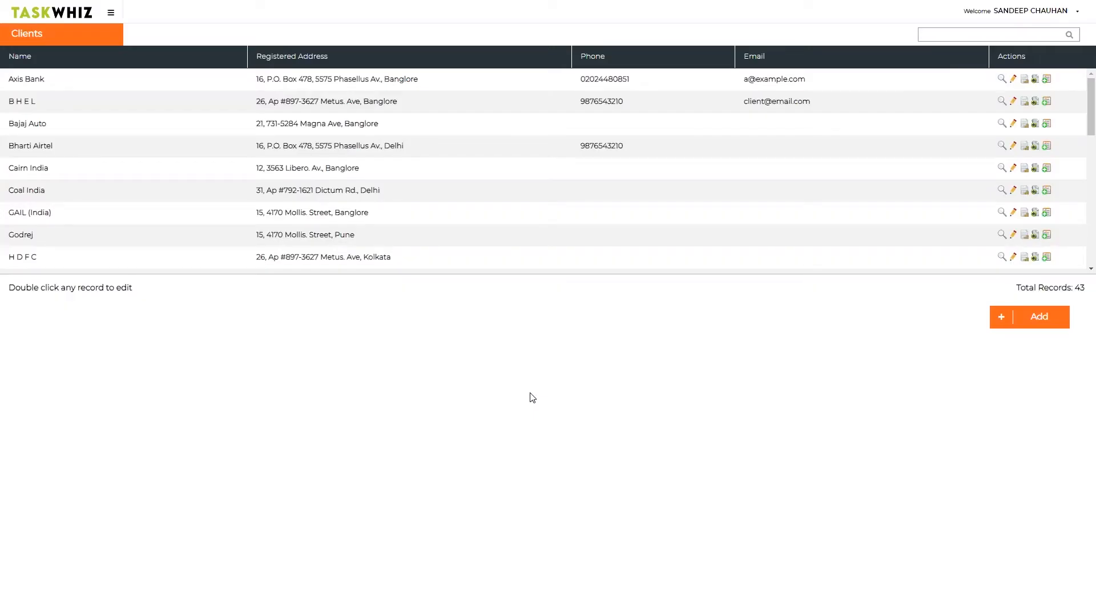
left_click(111, 14)
mouse_move(88, 34)
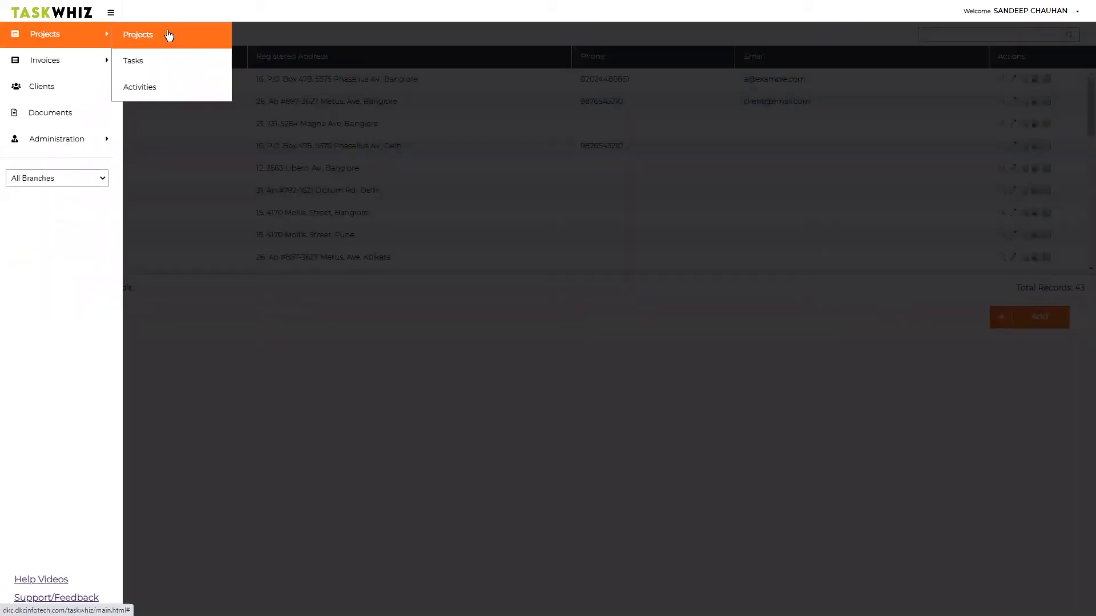
left_click(169, 37)
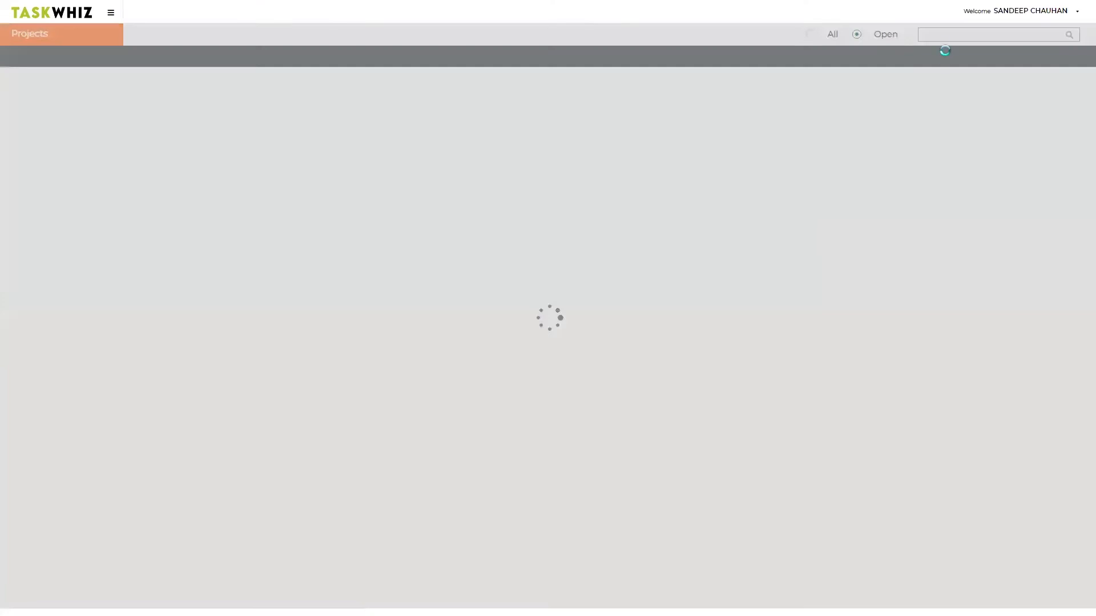
type("Bharti Airtel")
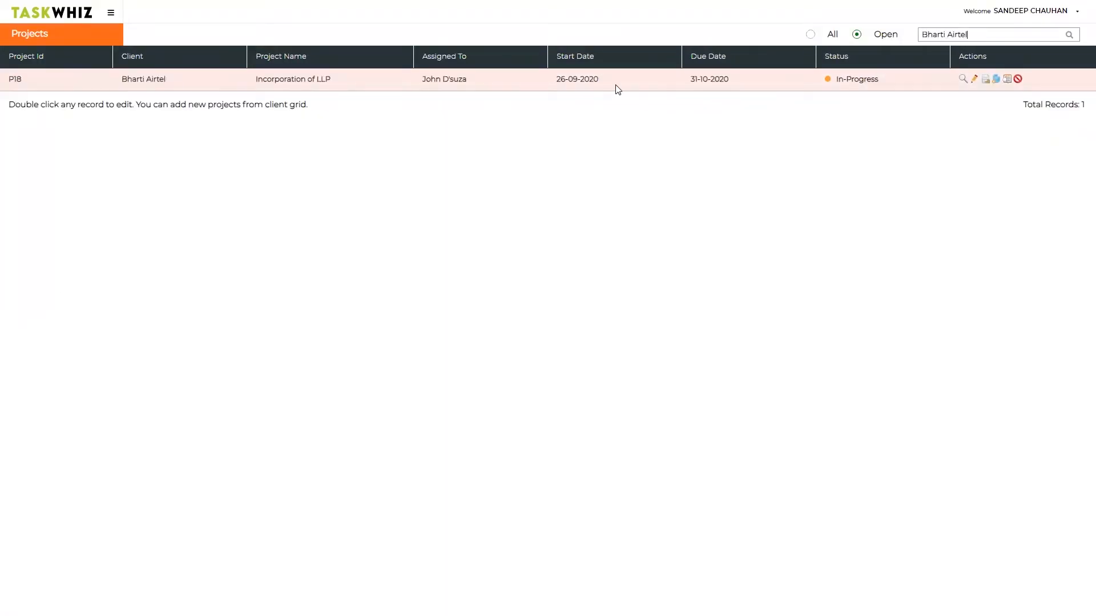
Open the Bharti Airtel project for editing and assign its User Registration task to a team member.
double_click(745, 86)
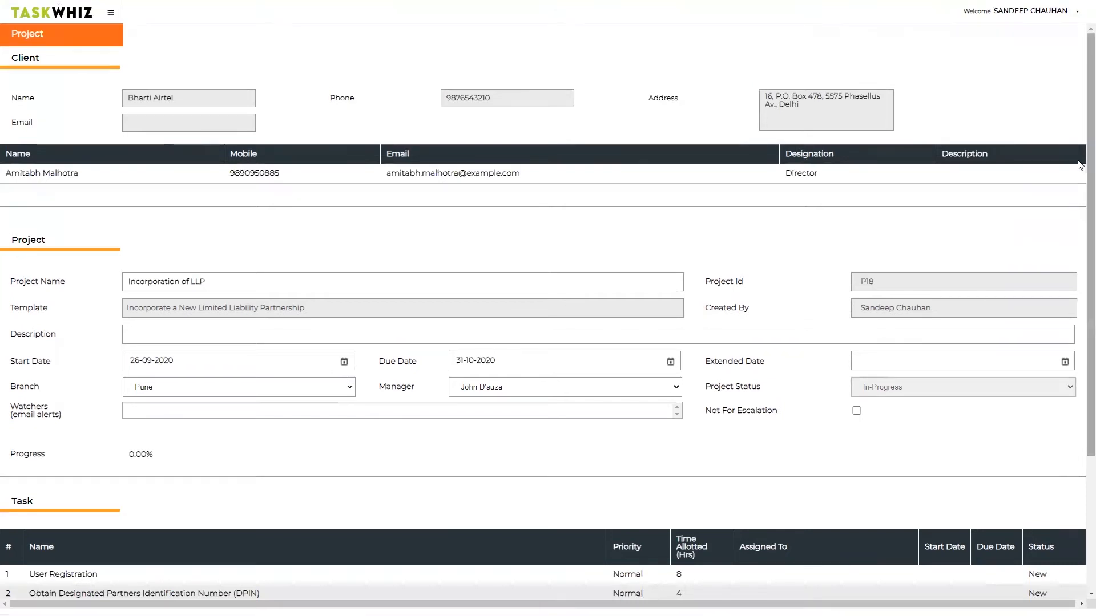
scroll(1079, 342, "down", 5)
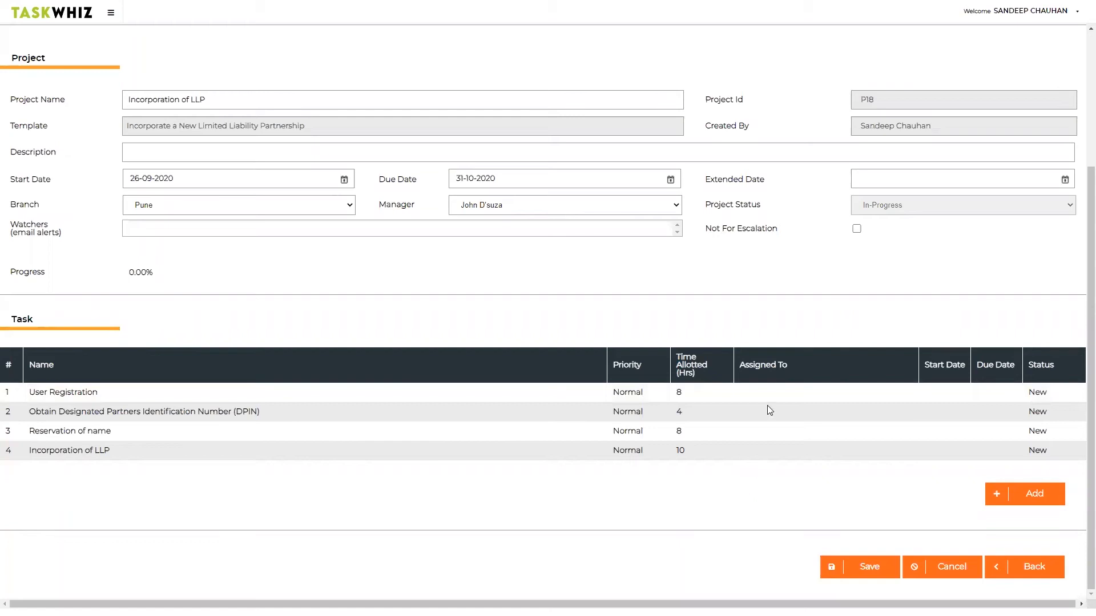
left_click(774, 391)
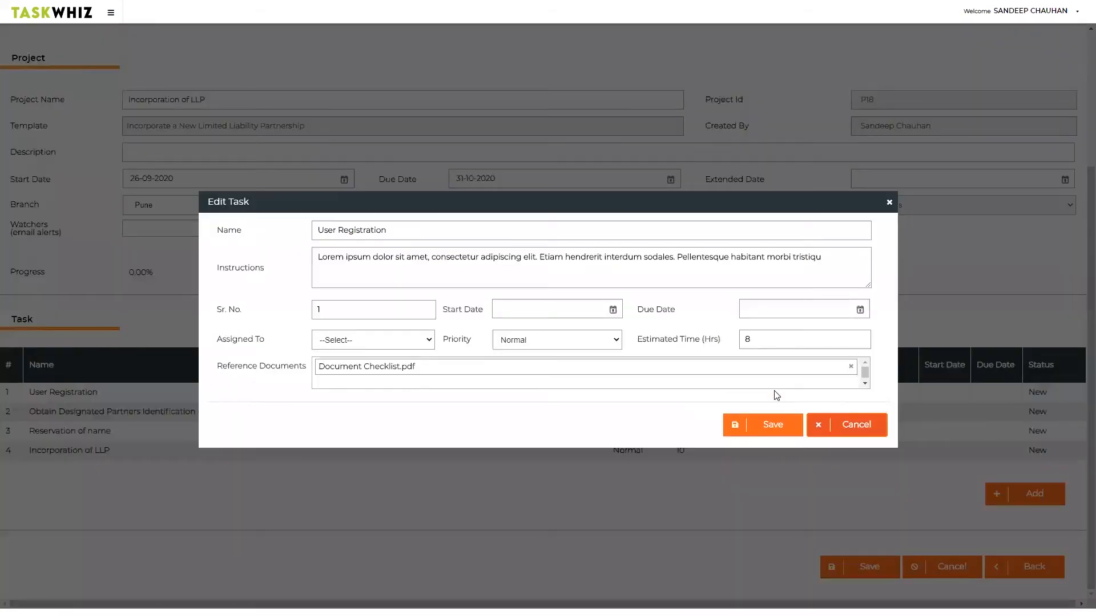
left_click(376, 341)
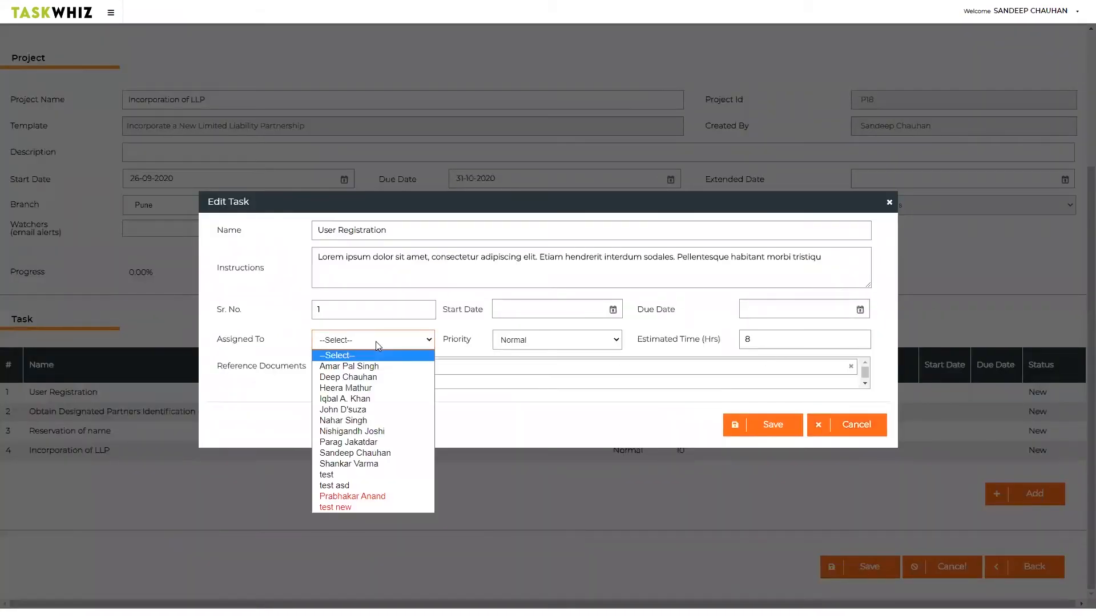
left_click(345, 388)
Set the User Registration task's start date to 26-09-2020 and due date to 28-09-2020, saving the task and project.
left_click(565, 309)
left_click(642, 433)
left_click(812, 313)
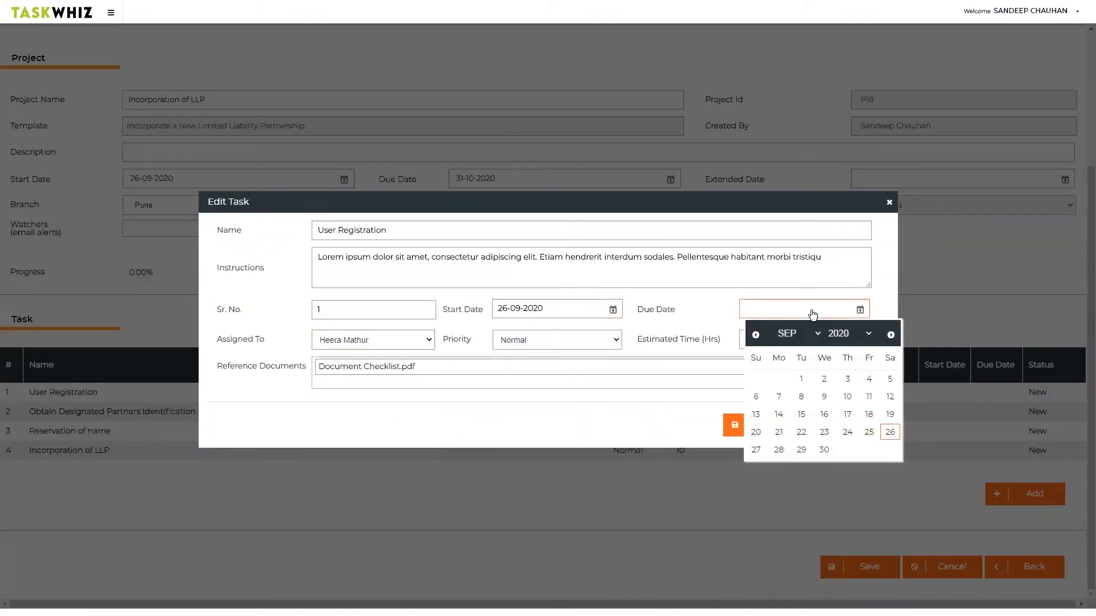
left_click(778, 450)
left_click(770, 425)
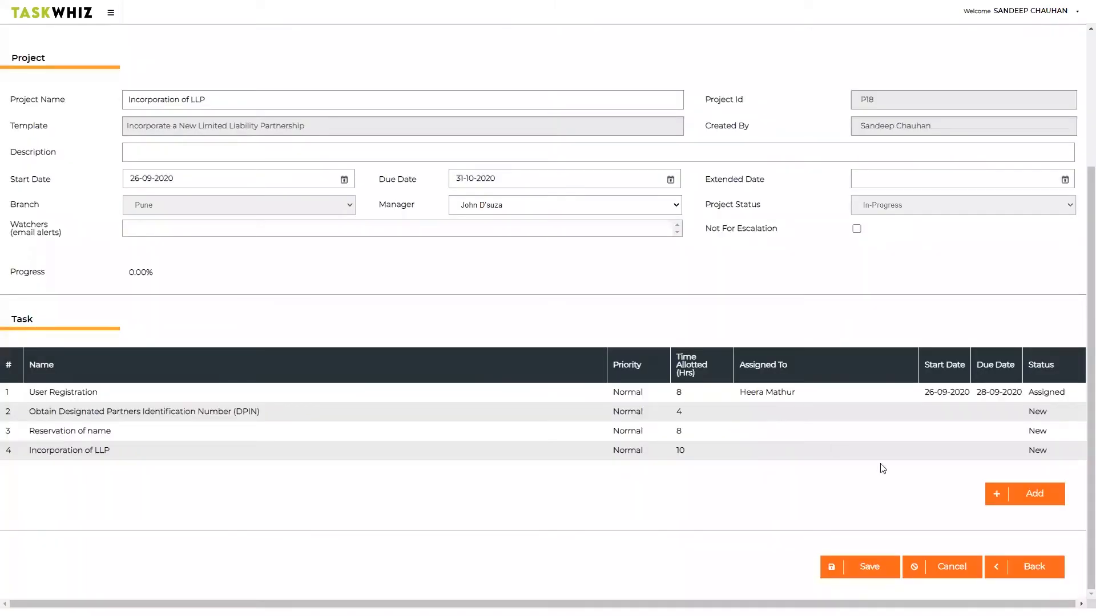
left_click(870, 569)
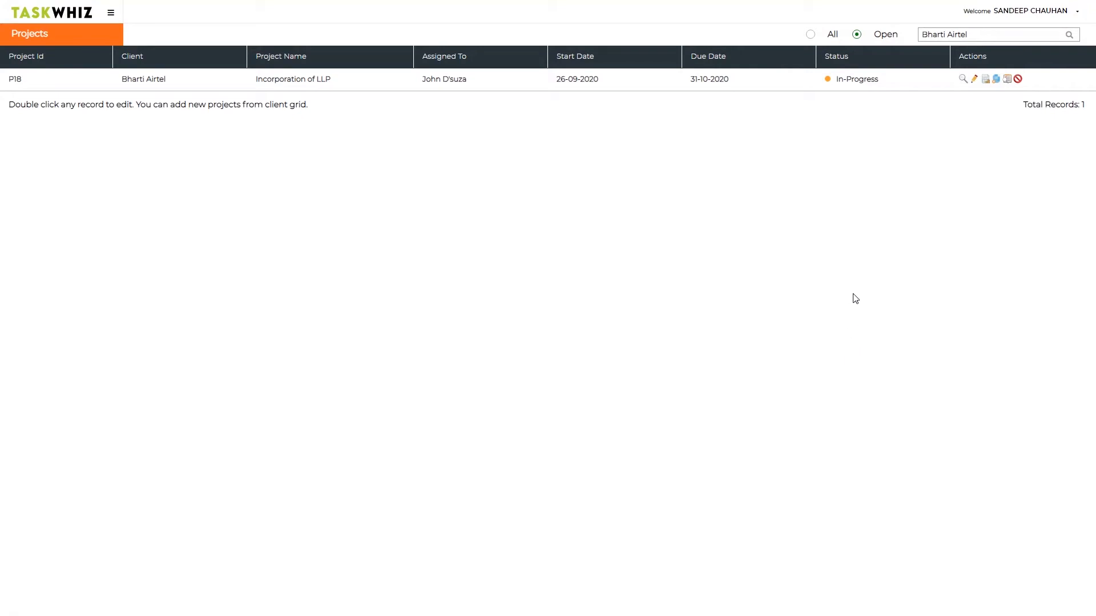
Open the User Registration task from the Incorporation of LLP project and go through its details down to the client documents.
left_click(1007, 80)
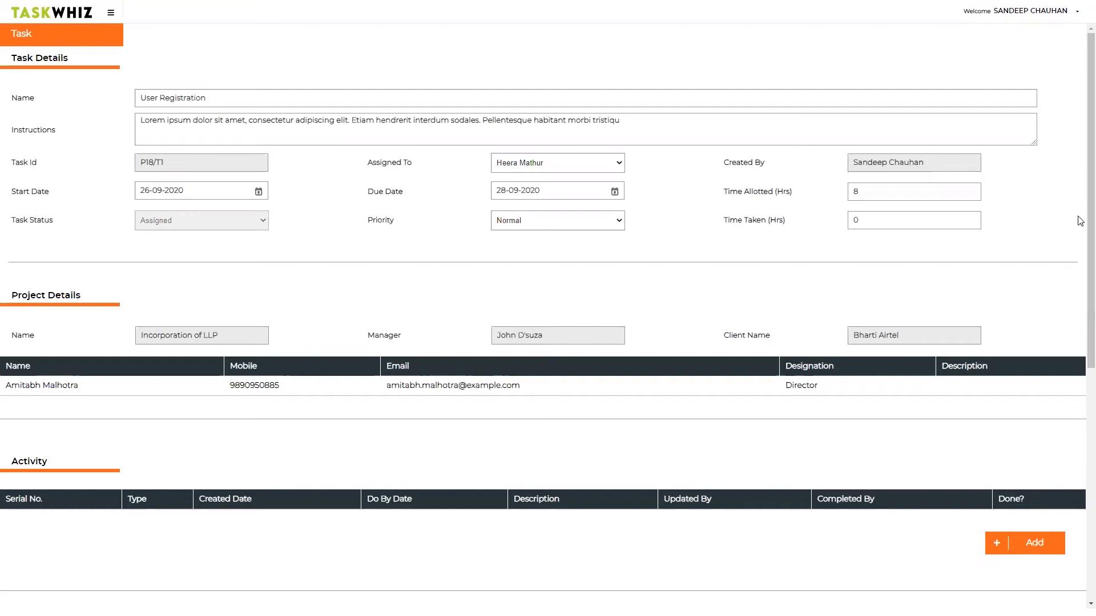
left_click_drag(1080, 221, 1080, 360)
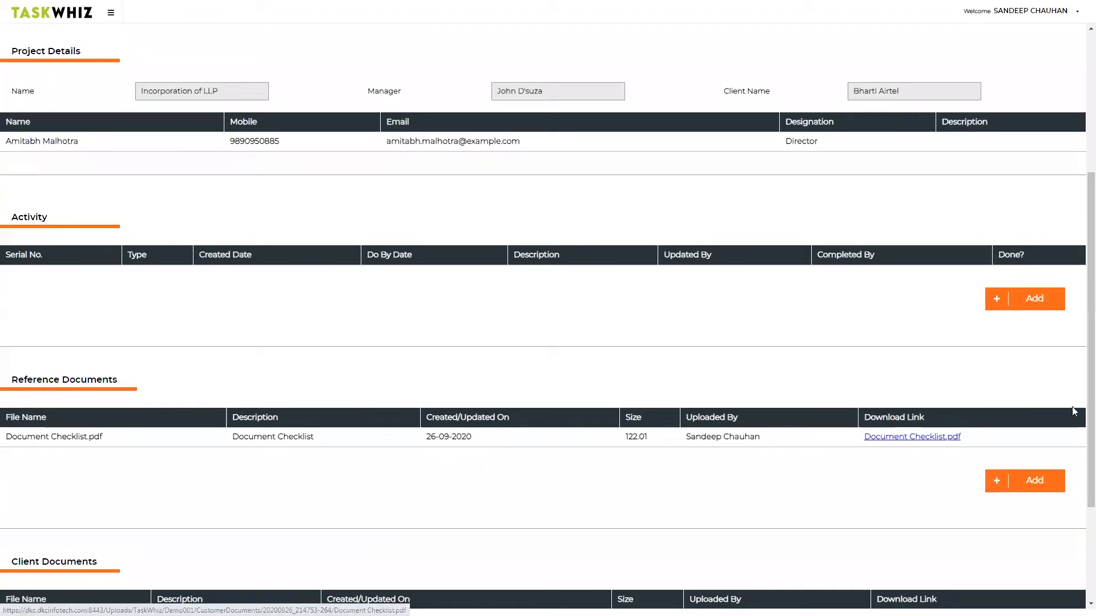
scroll(1078, 377, "down", 3)
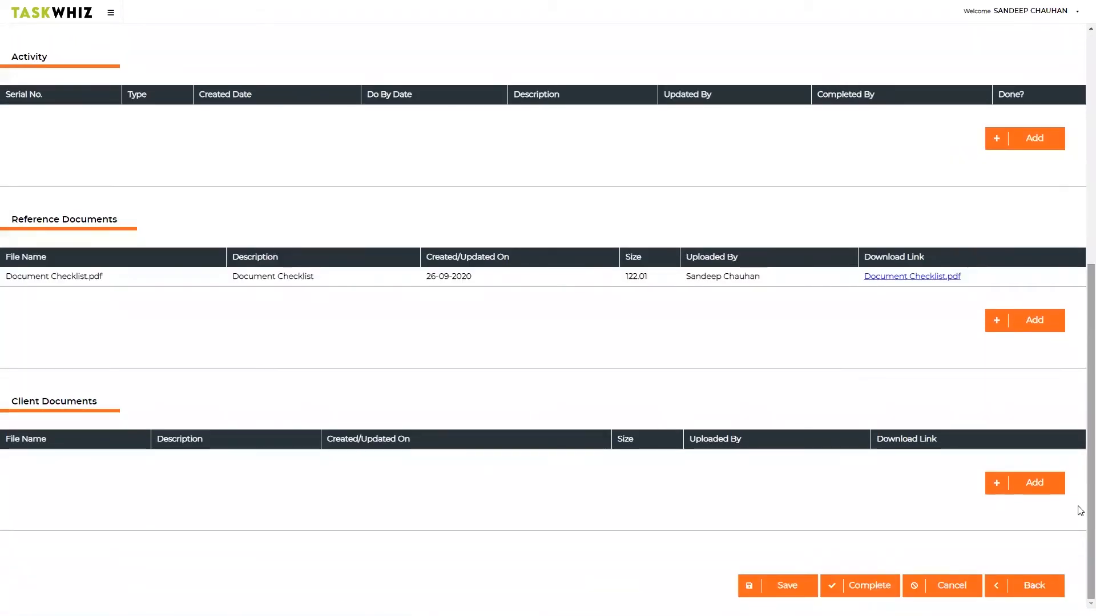
Add Form 11.pdf as a client document described as "COmpleted document" and set the task's time taken to 7 hours.
left_click(1029, 489)
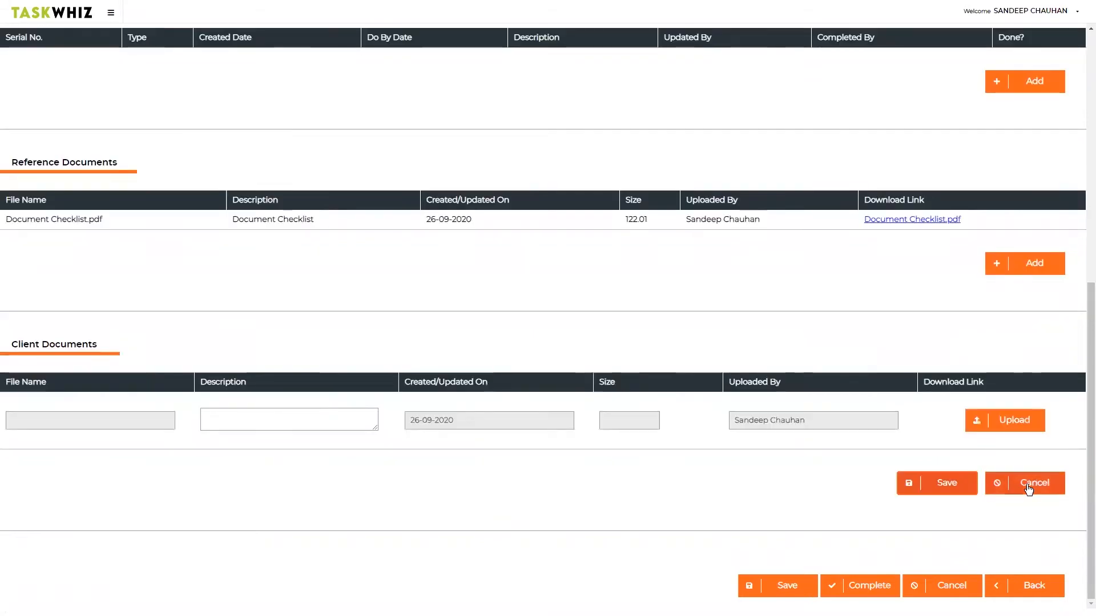
left_click(248, 419)
type("COmpleted document")
left_click(1004, 420)
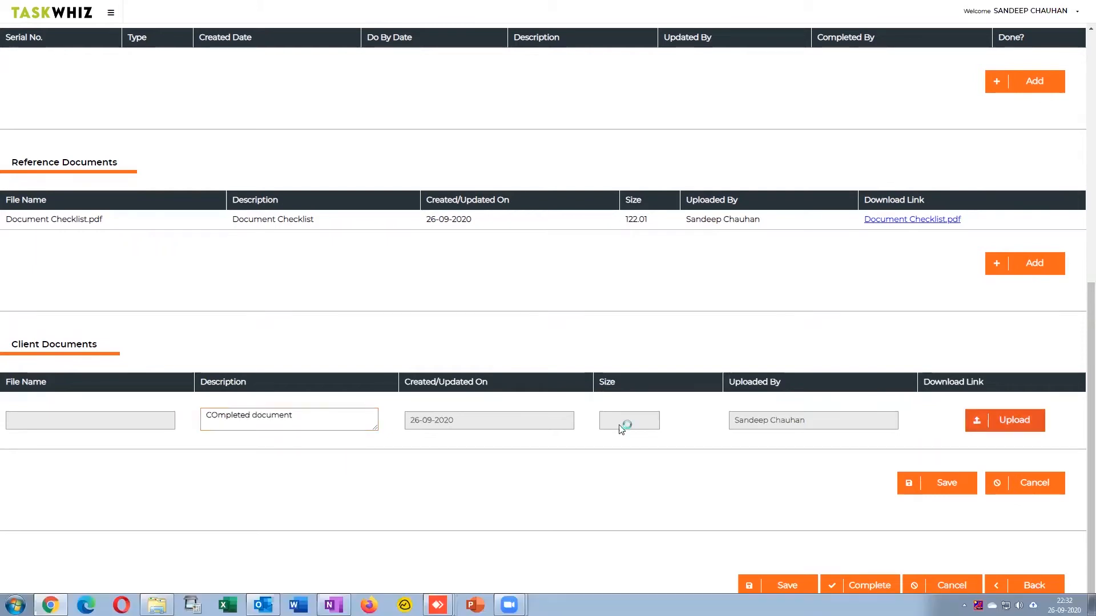
double_click(398, 76)
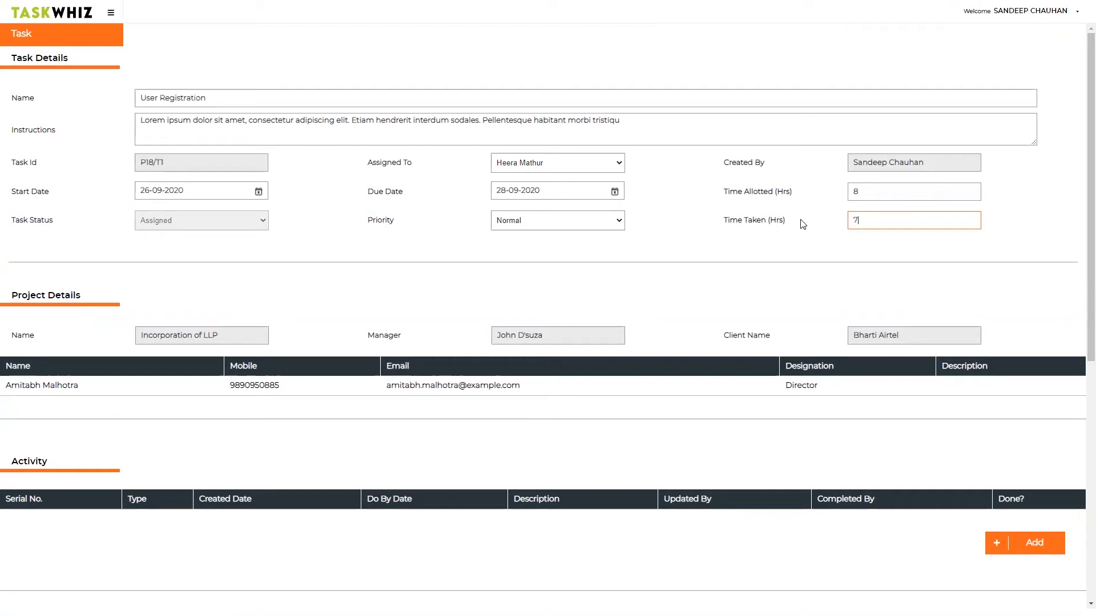
Mark the User Registration task as complete and confirm the completion.
scroll(828, 399, "down", 8)
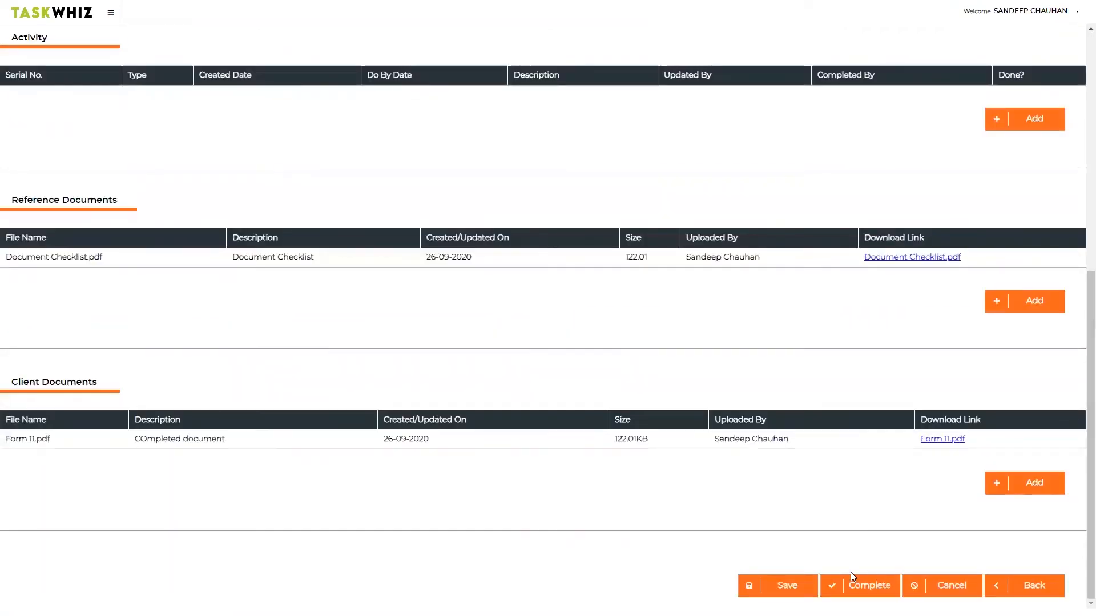
left_click(862, 589)
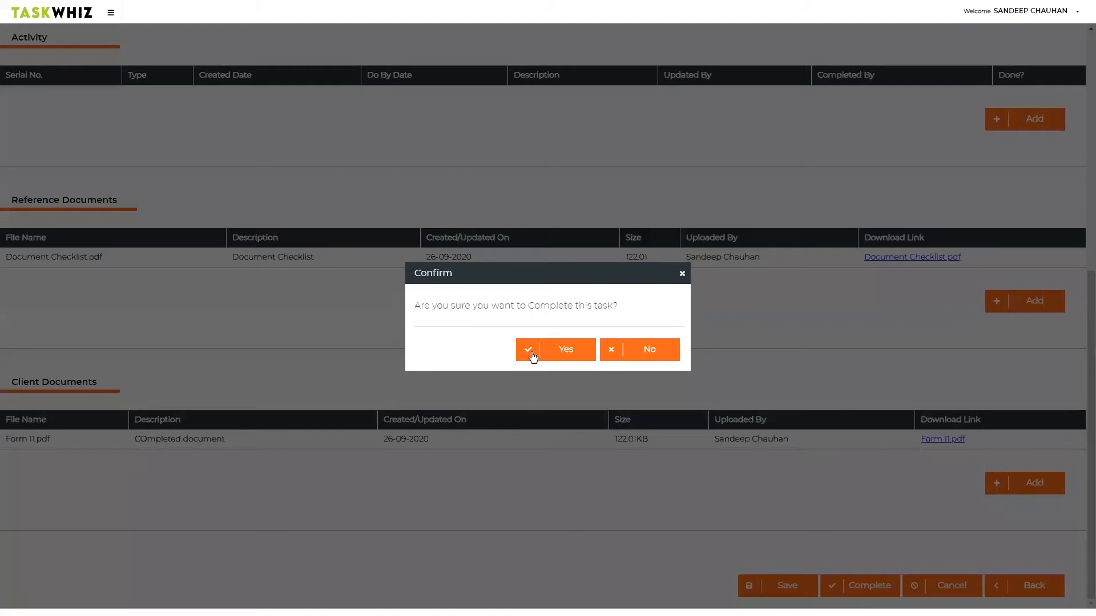
left_click(554, 357)
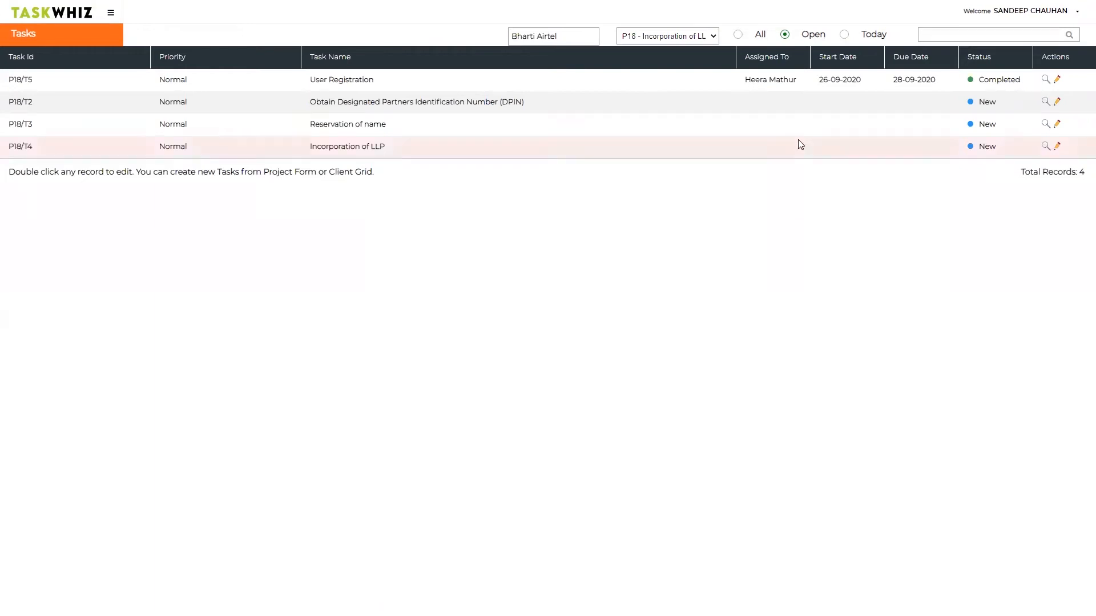
Open the completed User Registration task and add a Remark activity described as "Some task pending".
double_click(802, 80)
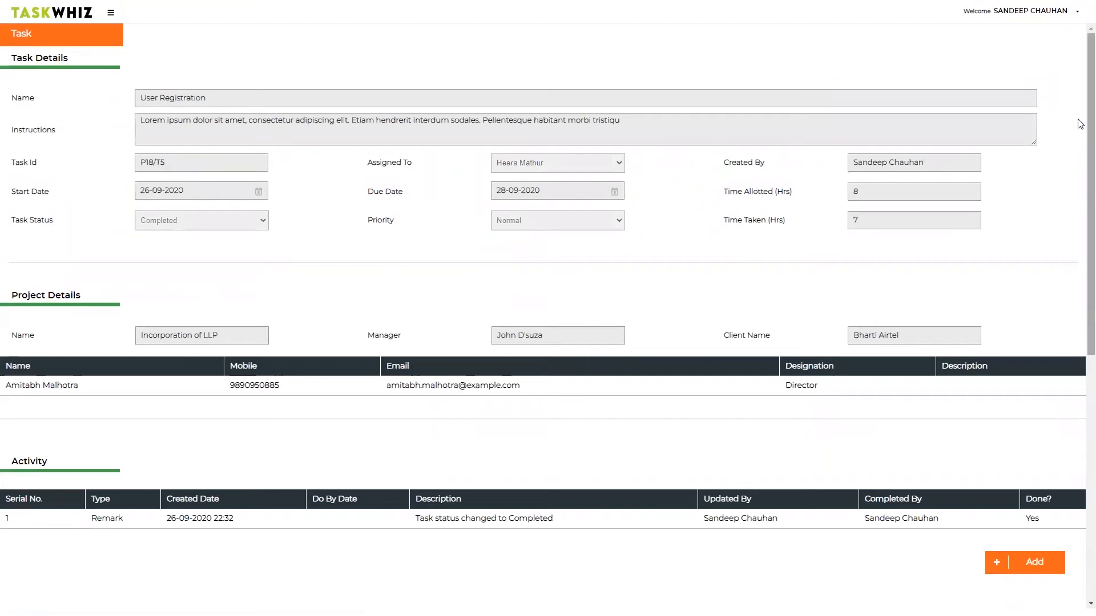
left_click_drag(1079, 122, 114, 491)
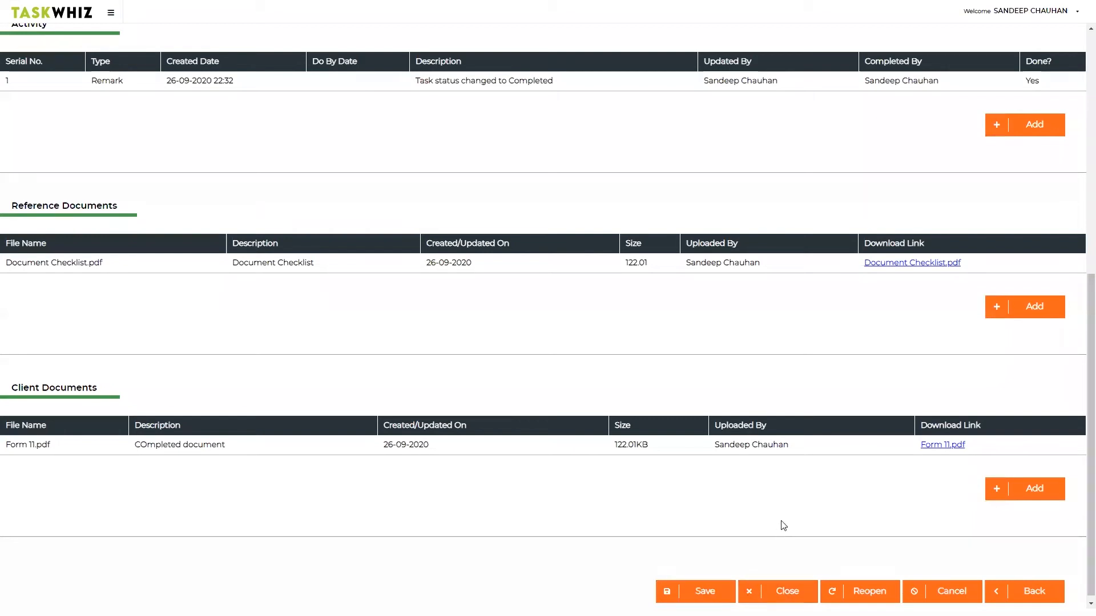
left_click_drag(1079, 458, 1074, 333)
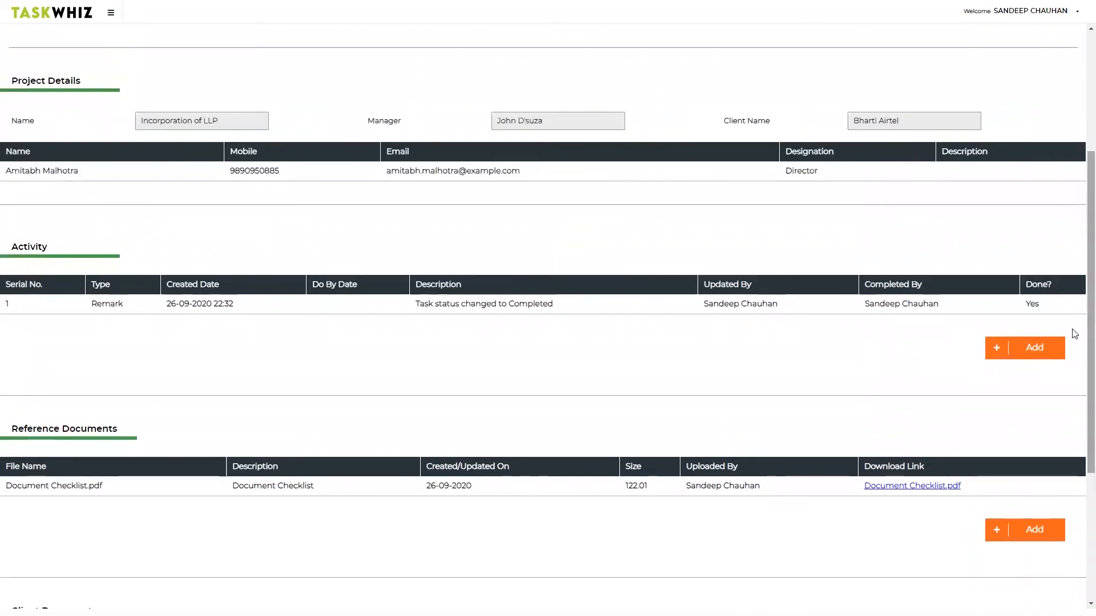
left_click(1028, 351)
left_click(113, 299)
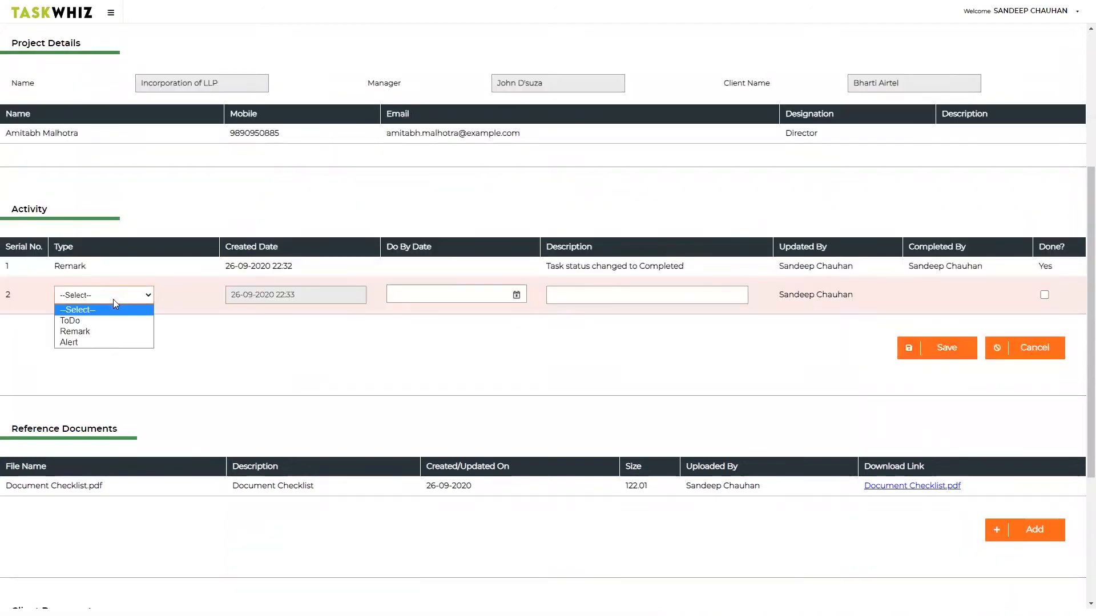
left_click(95, 331)
left_click(555, 300)
type("Some task pending")
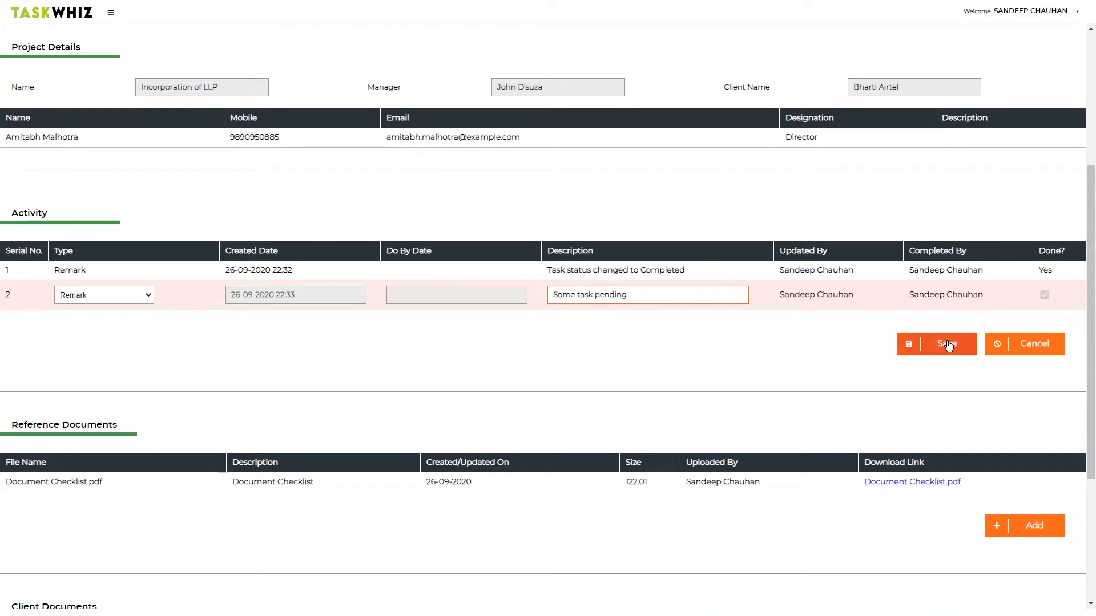
left_click(946, 343)
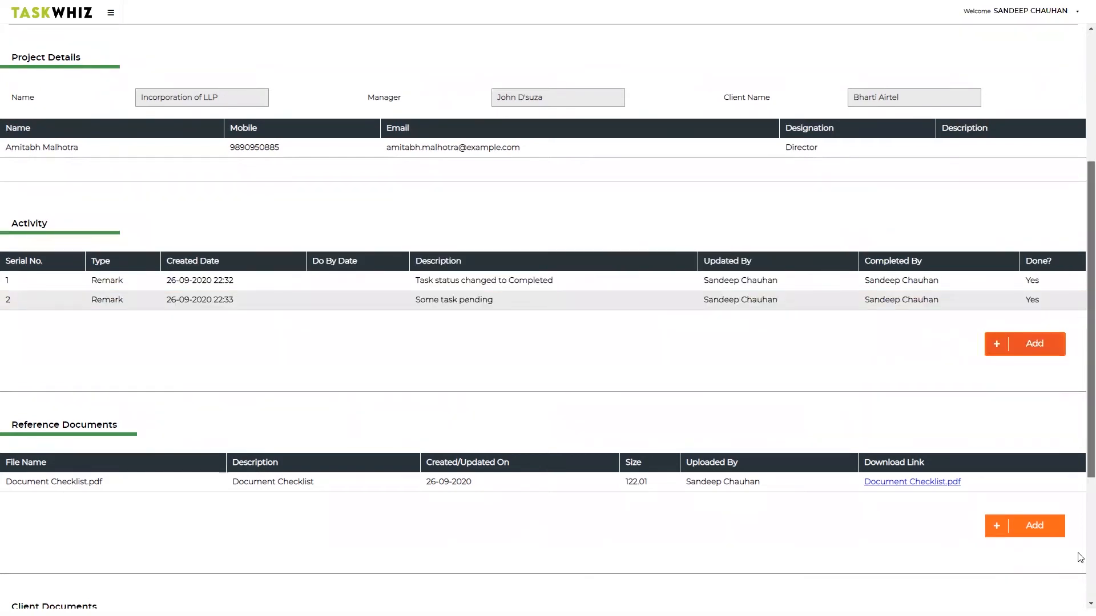
Reopen the User Registration task with the reason "Task incomplete".
scroll(1090, 319, "down", 4)
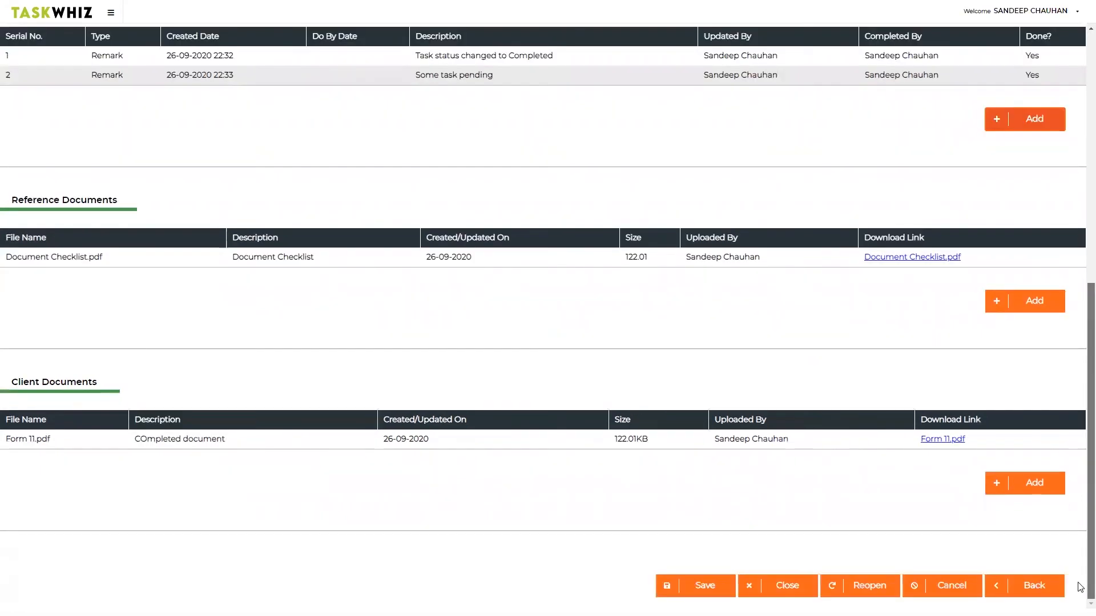
left_click(866, 586)
type("Task incomplete")
left_click(558, 366)
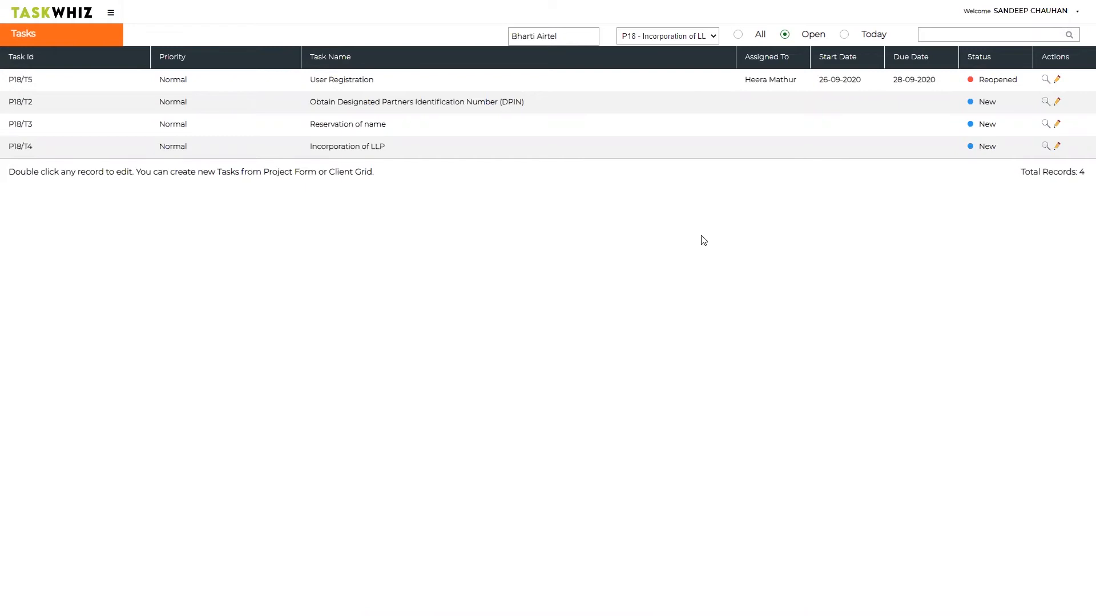
Add an Alert activity described as "Need help" to the reopened User Registration task and save the task.
double_click(880, 80)
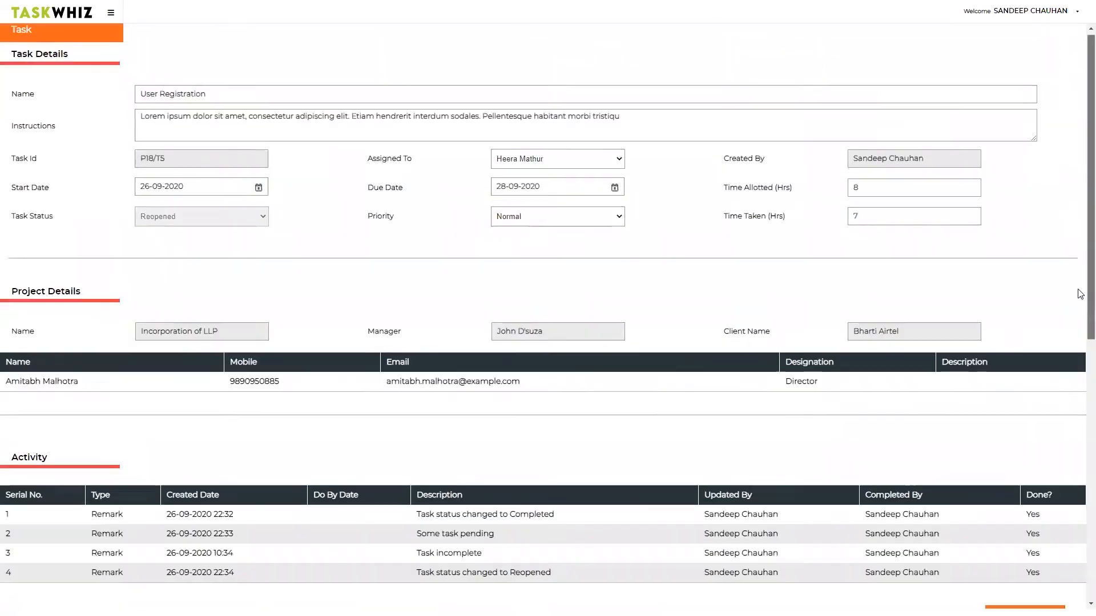
scroll(1080, 305, "down", 4)
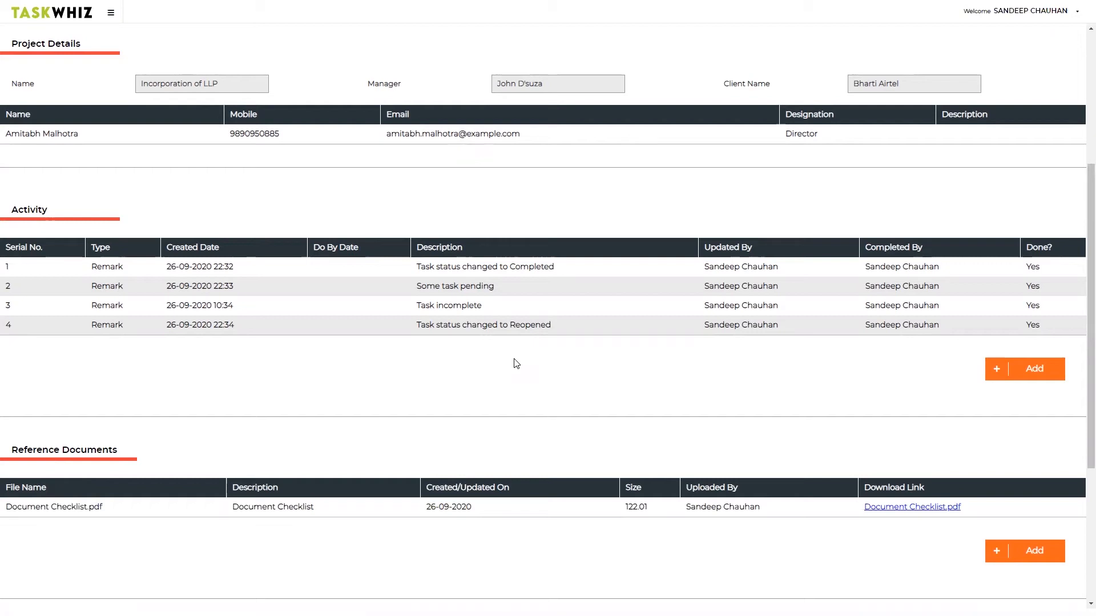
left_click(1037, 373)
left_click(97, 318)
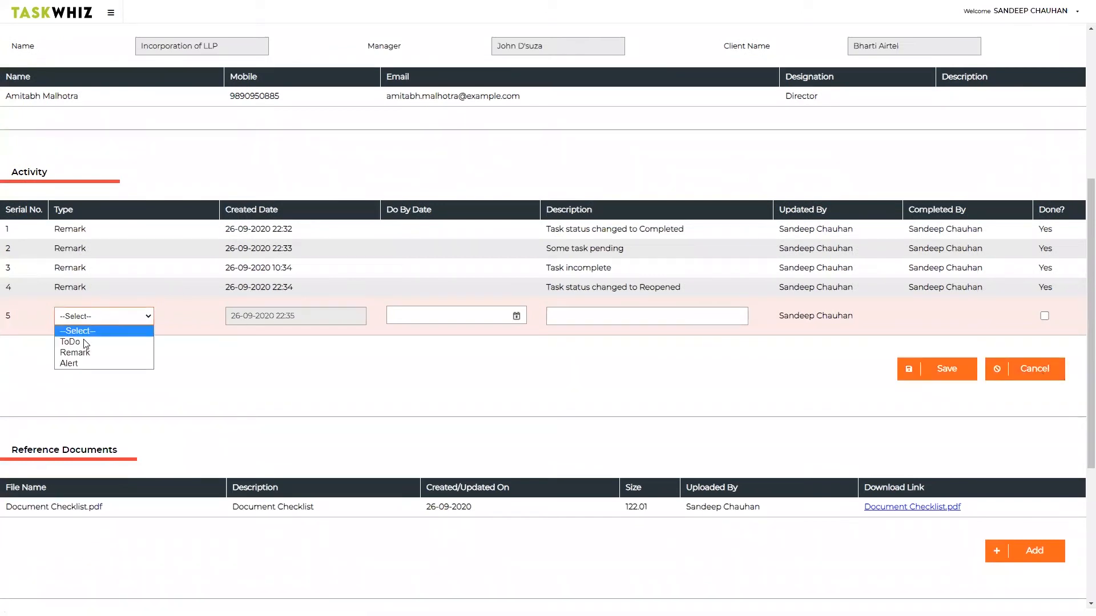
left_click(78, 364)
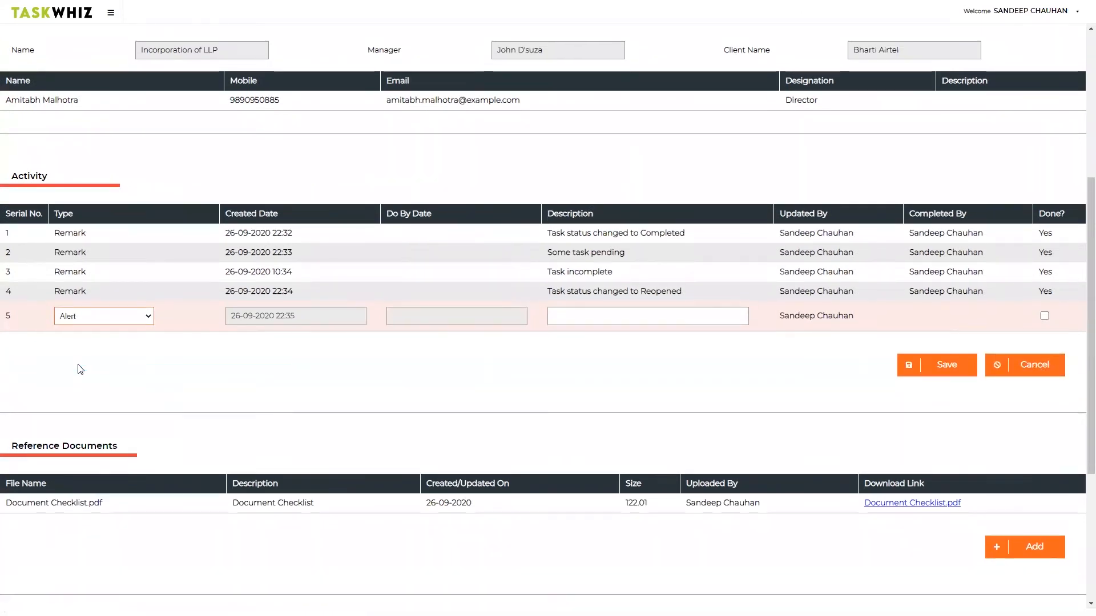
left_click(588, 317)
type("Need help")
left_click(946, 367)
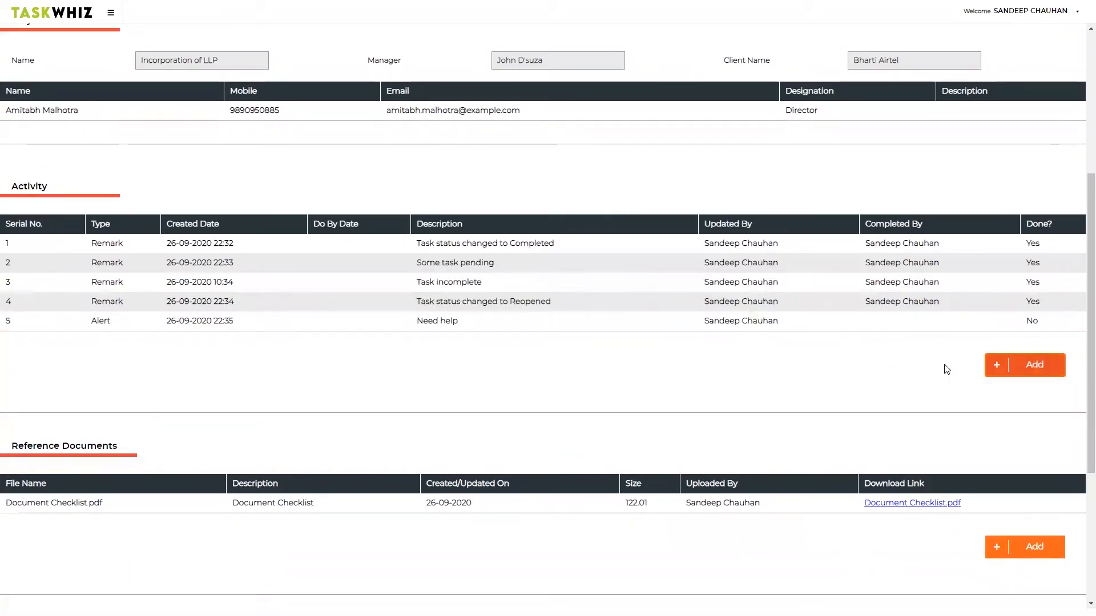
scroll(1080, 526, "down", 4)
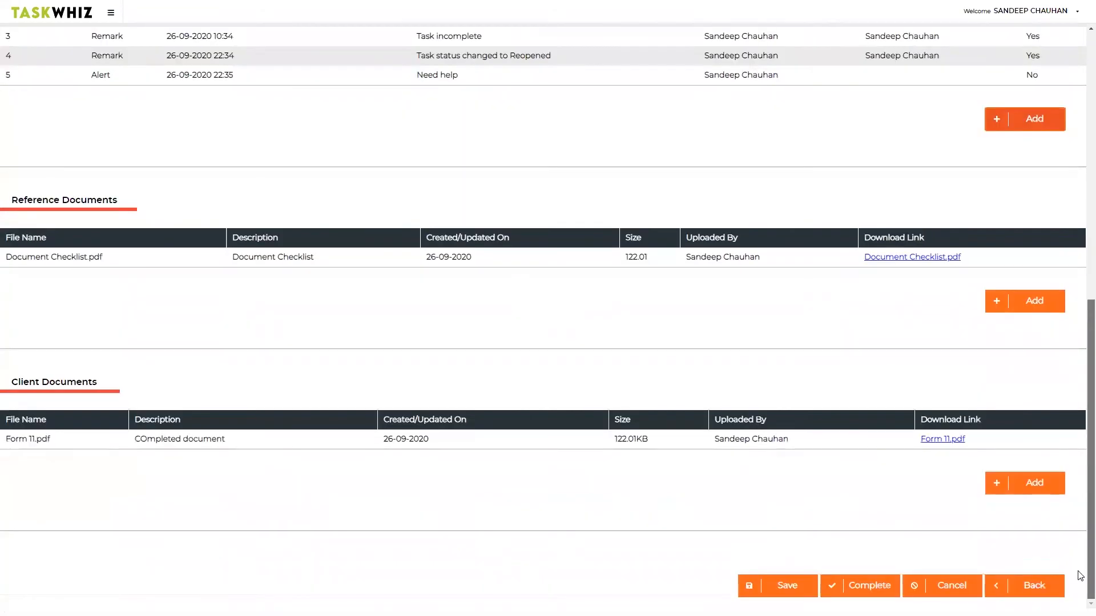
left_click(783, 586)
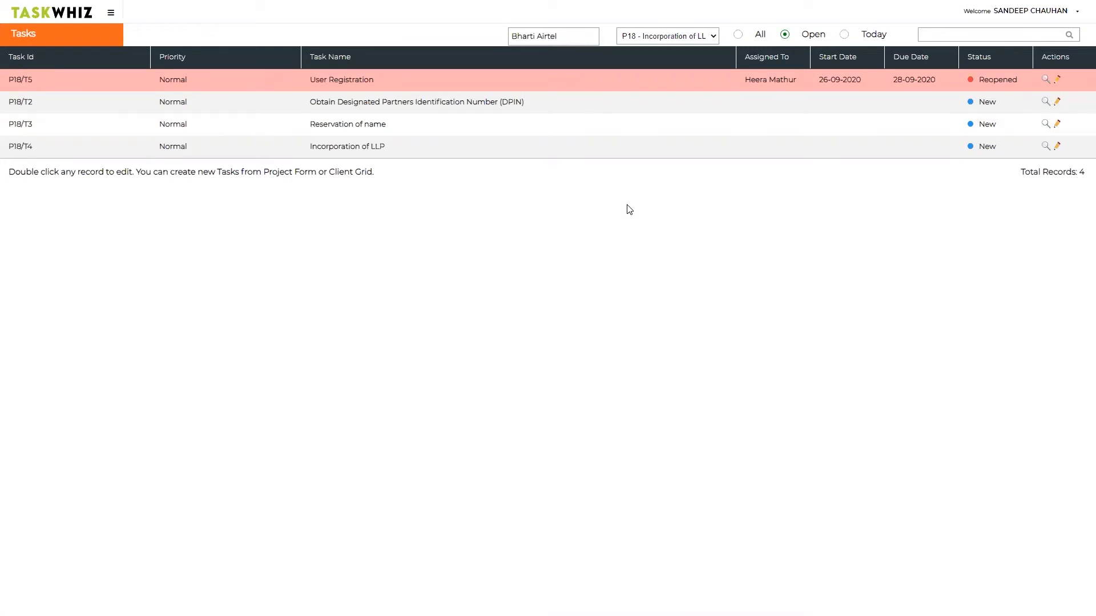
Mark the "Need help" alert in the User Registration task as done and save the task.
double_click(652, 84)
scroll(654, 88, "down", 5)
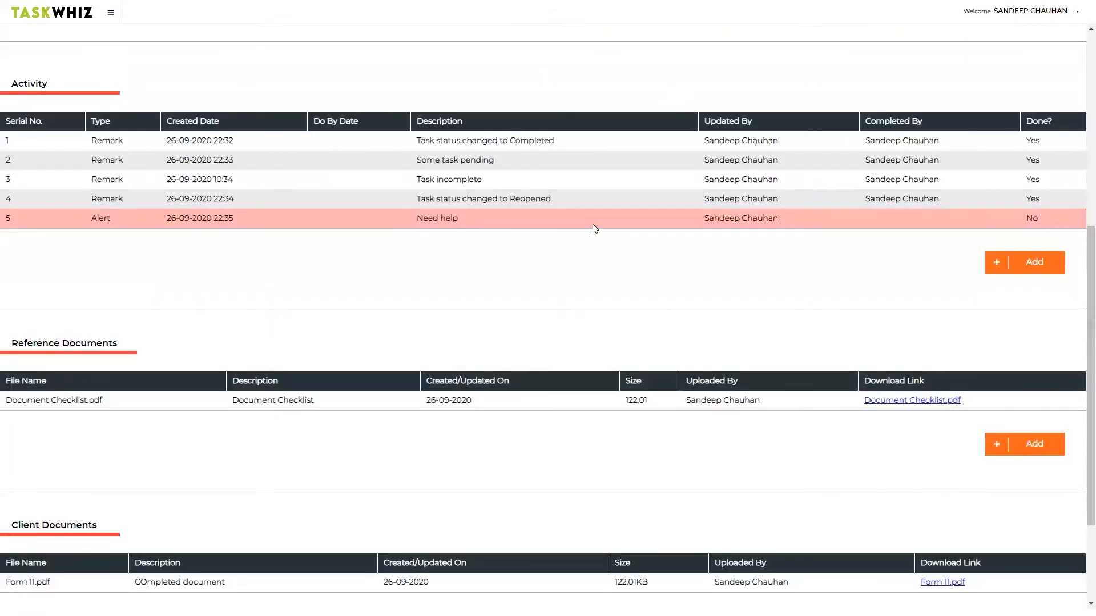
left_click(632, 222)
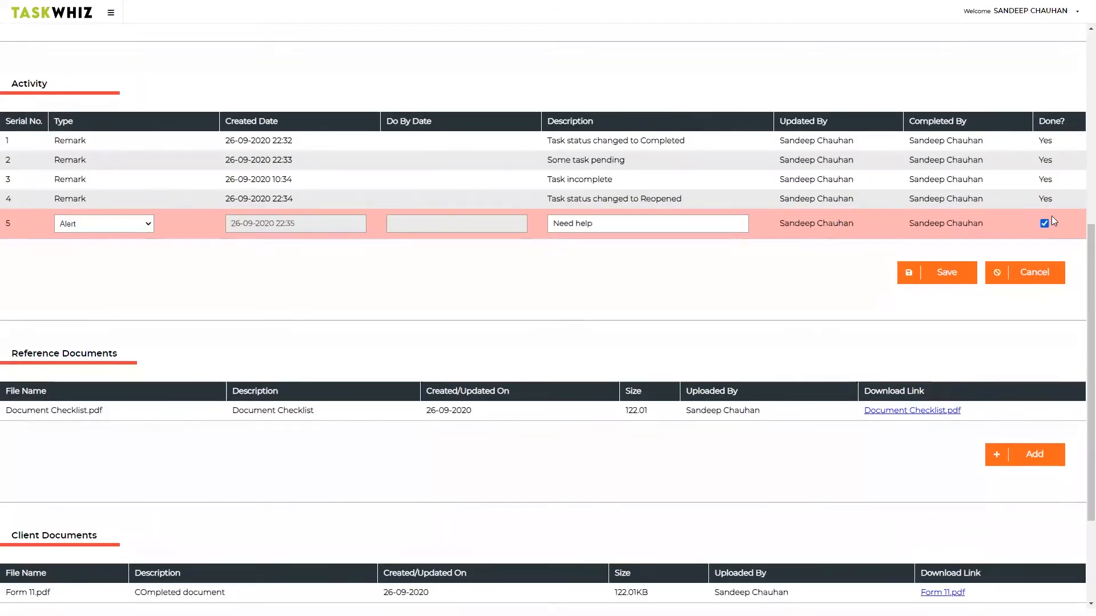
left_click(942, 273)
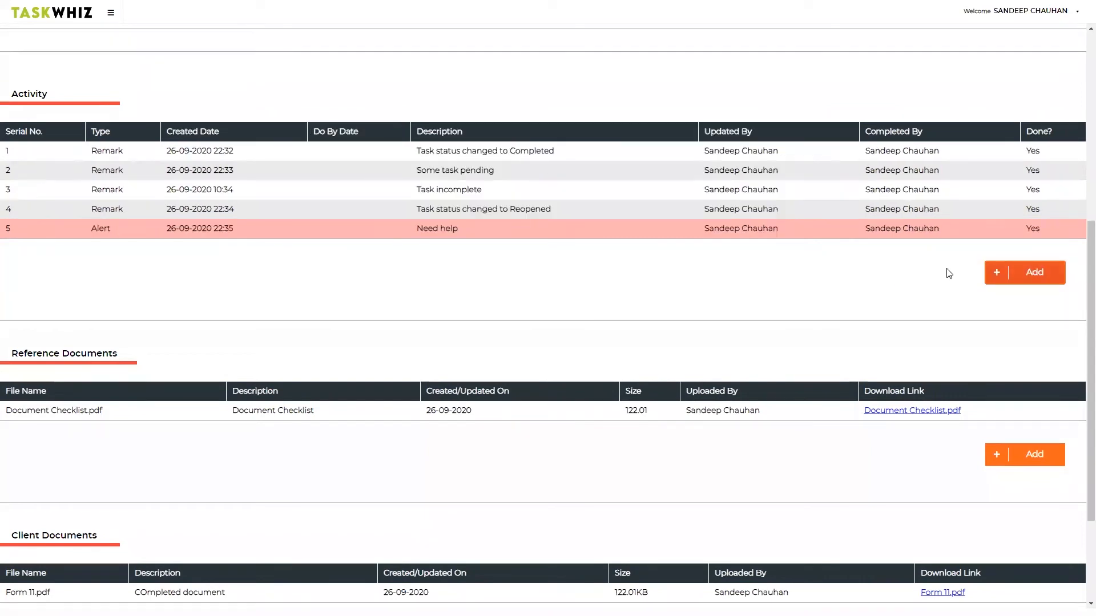
scroll(1079, 308, "down", 3)
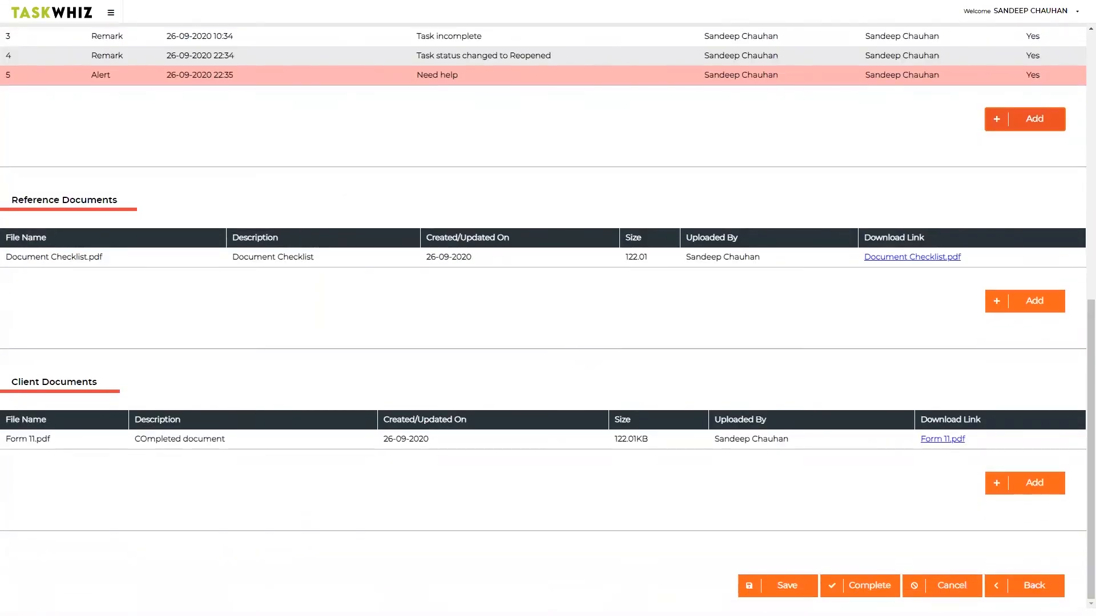
left_click(785, 591)
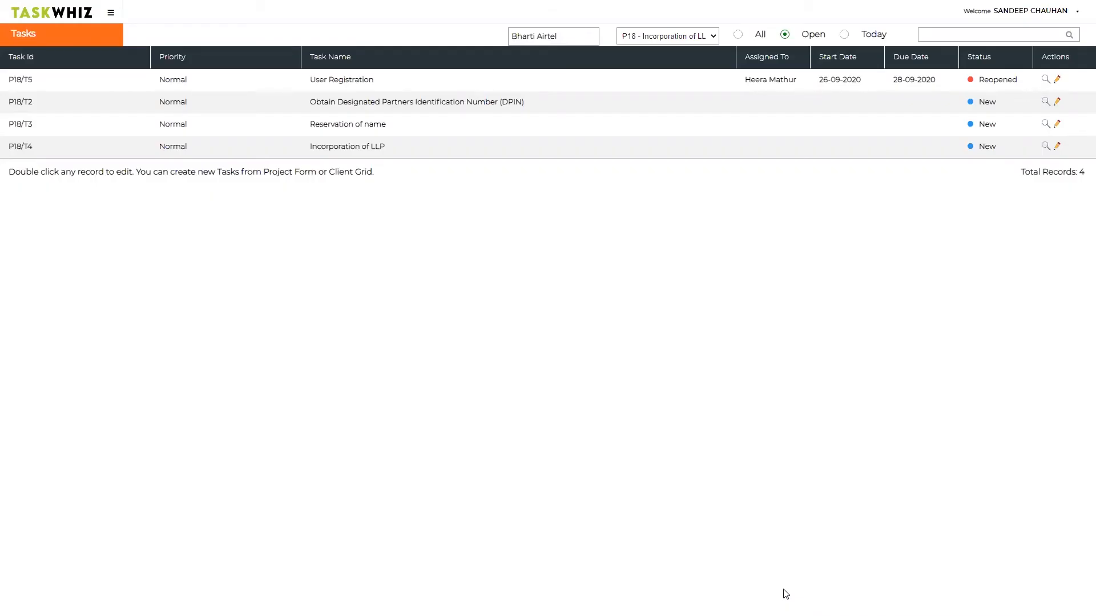
Complete the reopened User Registration task, confirming the status change.
double_click(671, 80)
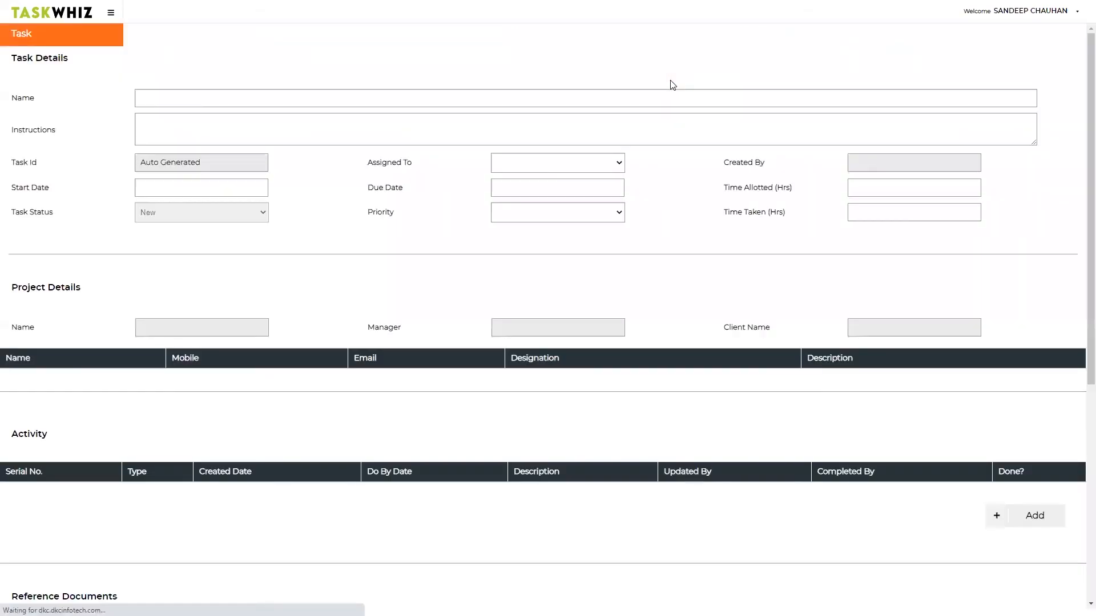
scroll(1075, 469, "down", 8)
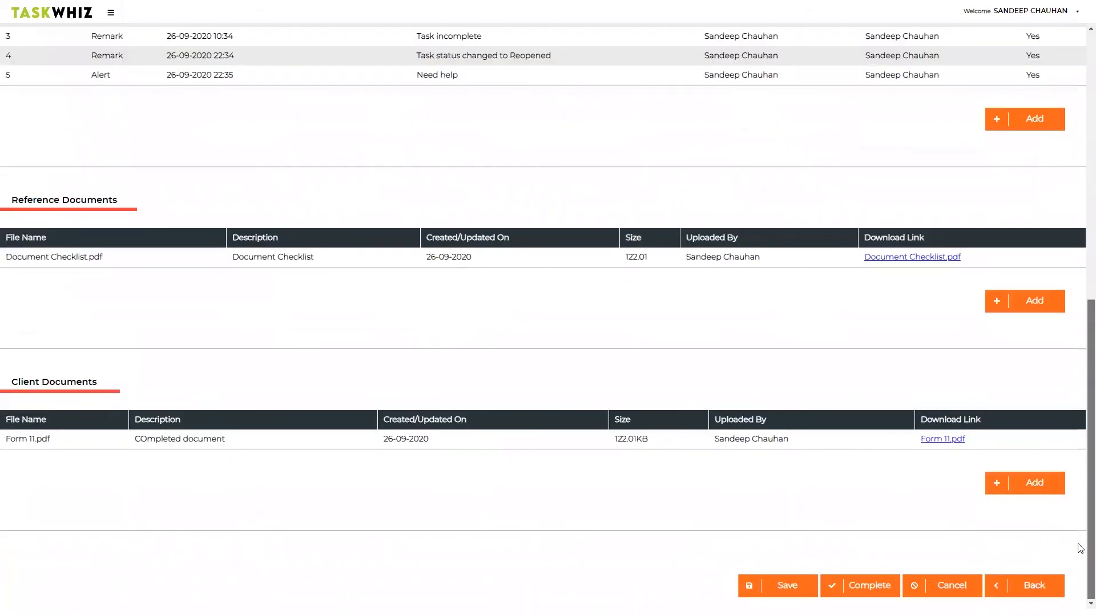
left_click(866, 595)
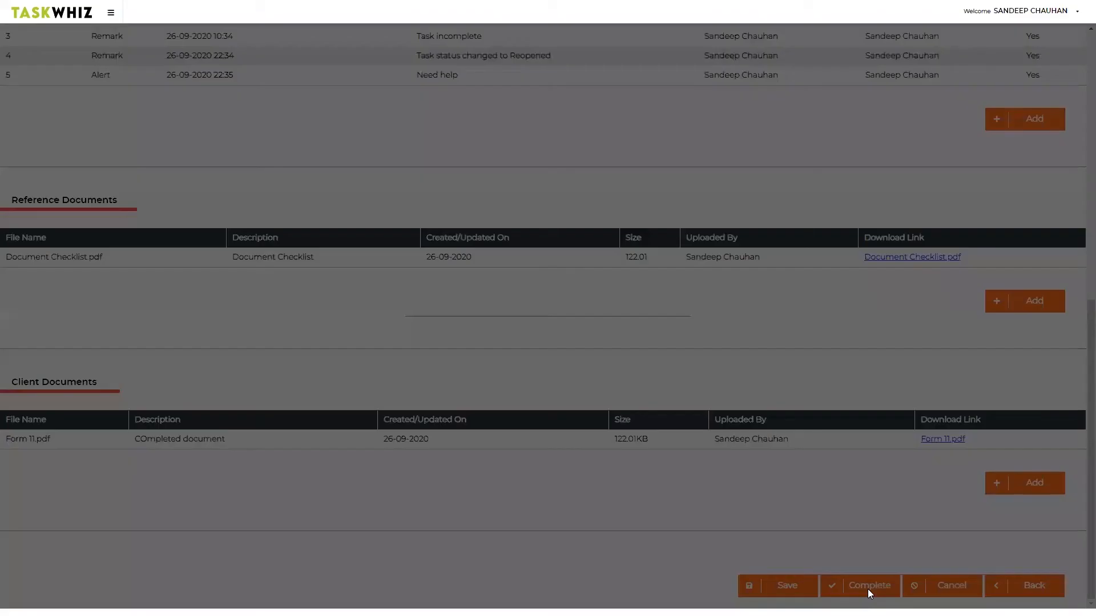
left_click(558, 349)
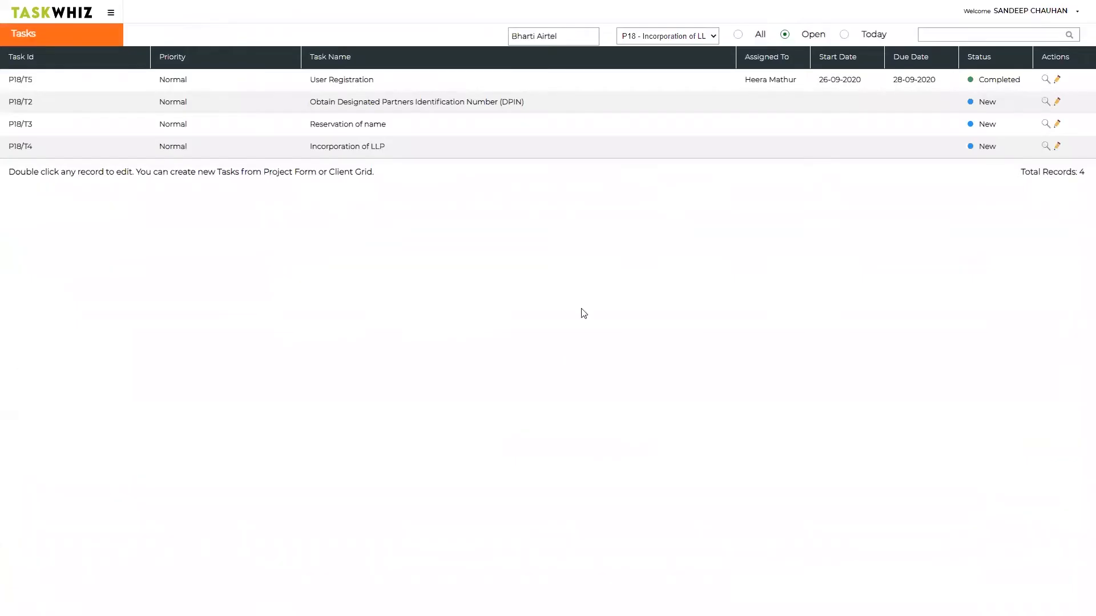
Open the completed User Registration task and close it with confirmation.
double_click(688, 81)
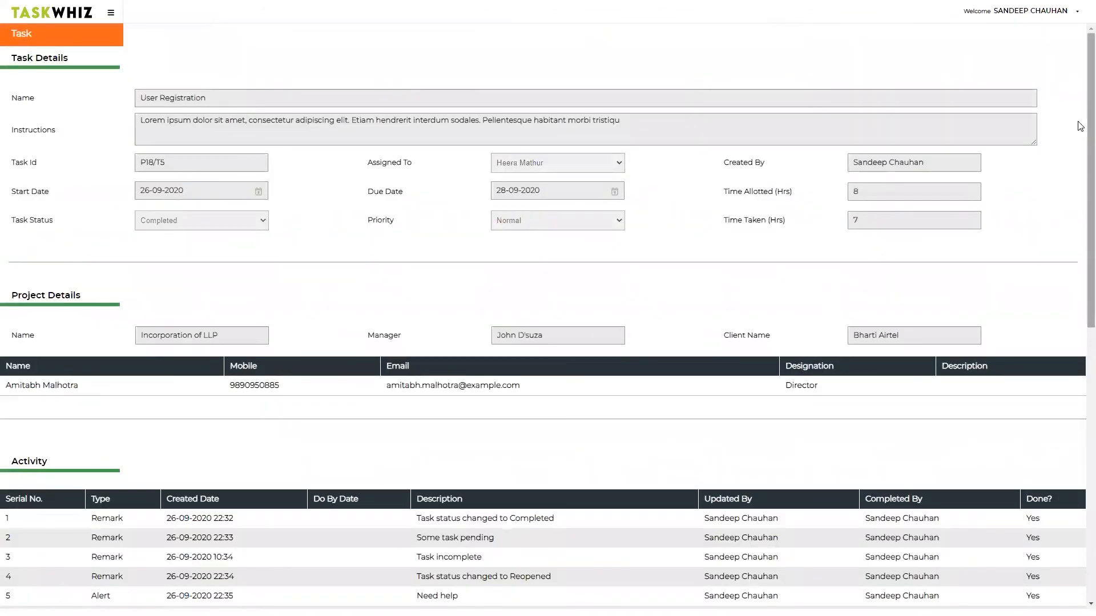
scroll(1080, 526, "down", 10)
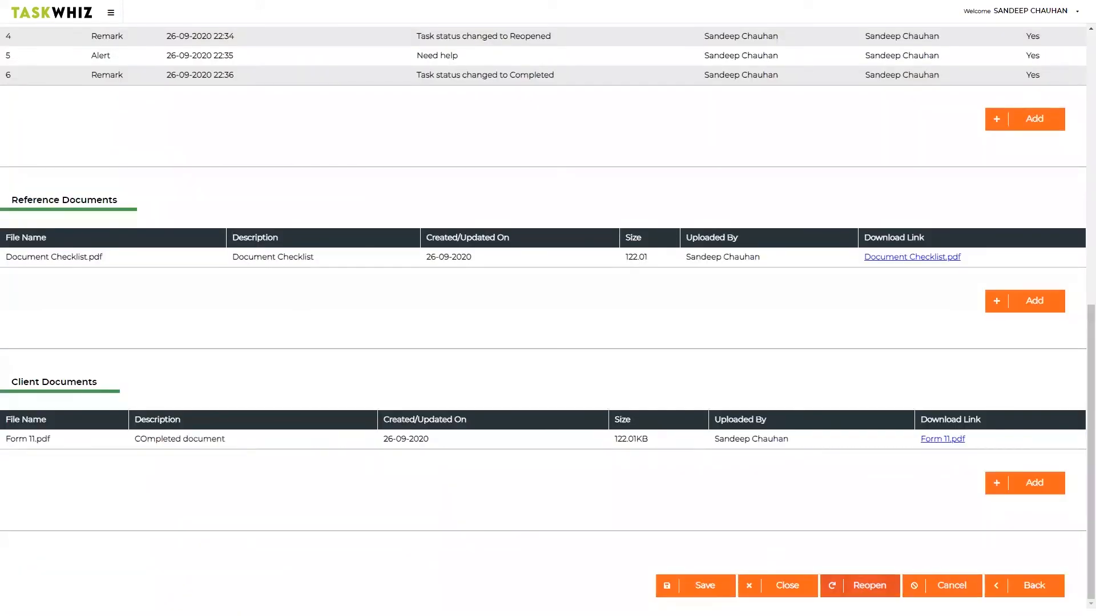
left_click(772, 586)
left_click(557, 347)
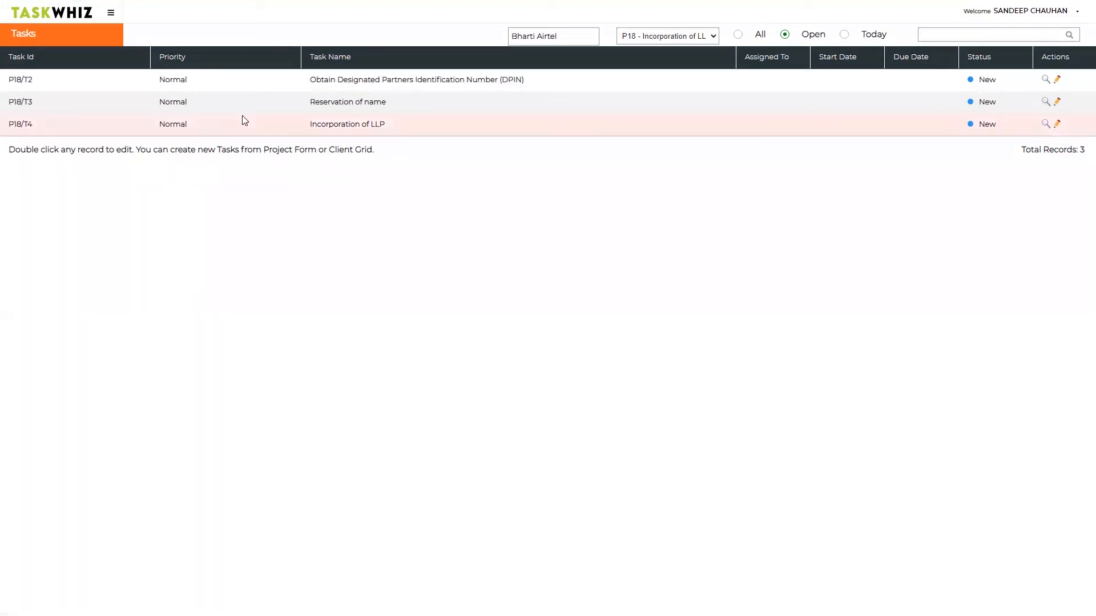
View the blank new-task form for client Bajaj Auto from the client list, then return without saving.
left_click(112, 19)
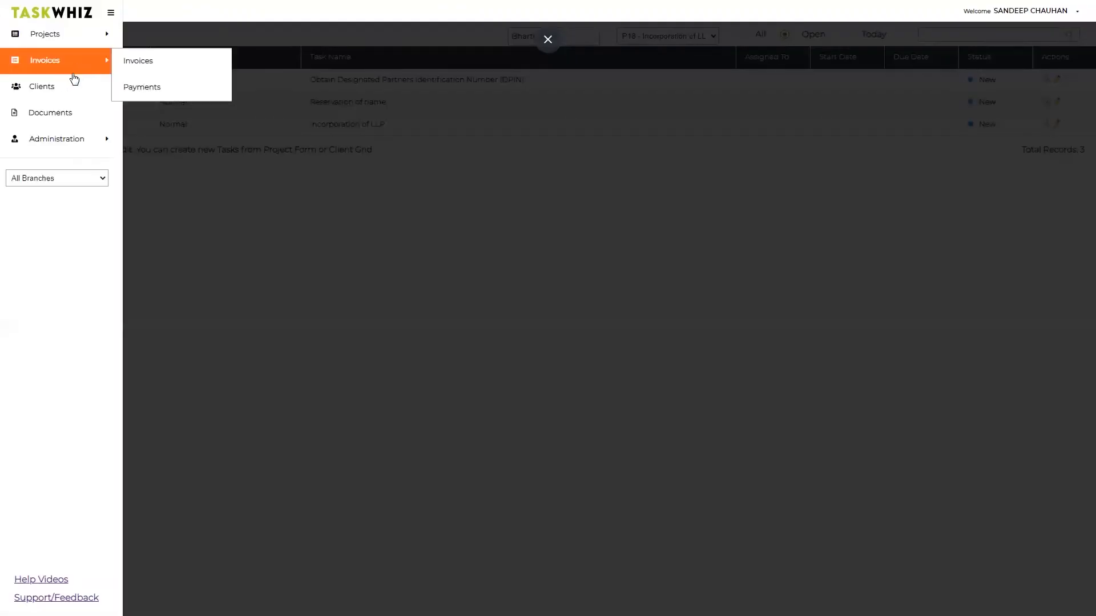
left_click(74, 87)
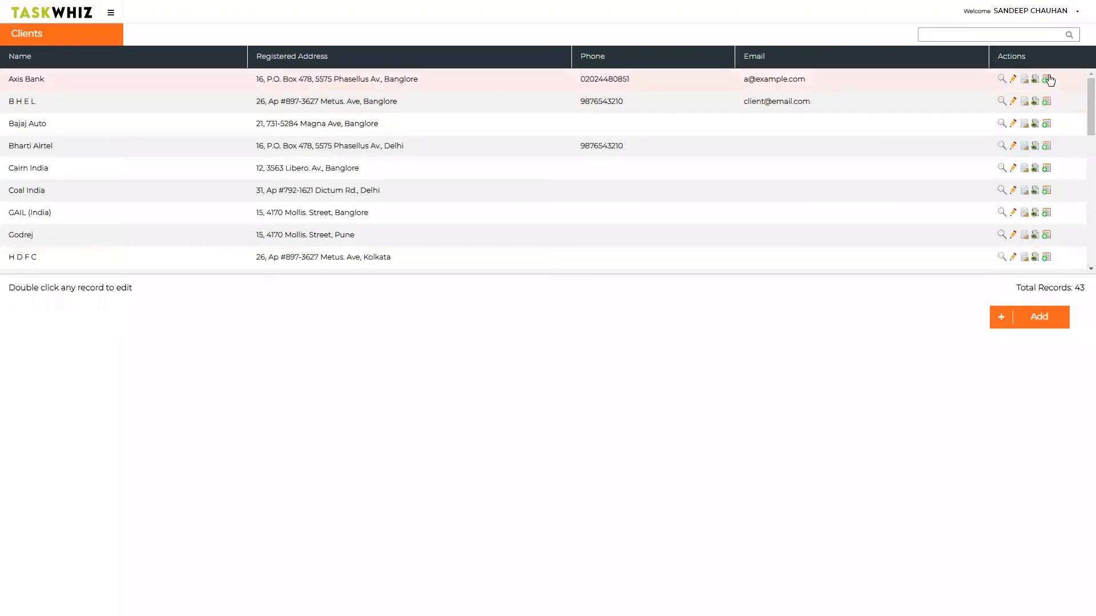
left_click(1046, 125)
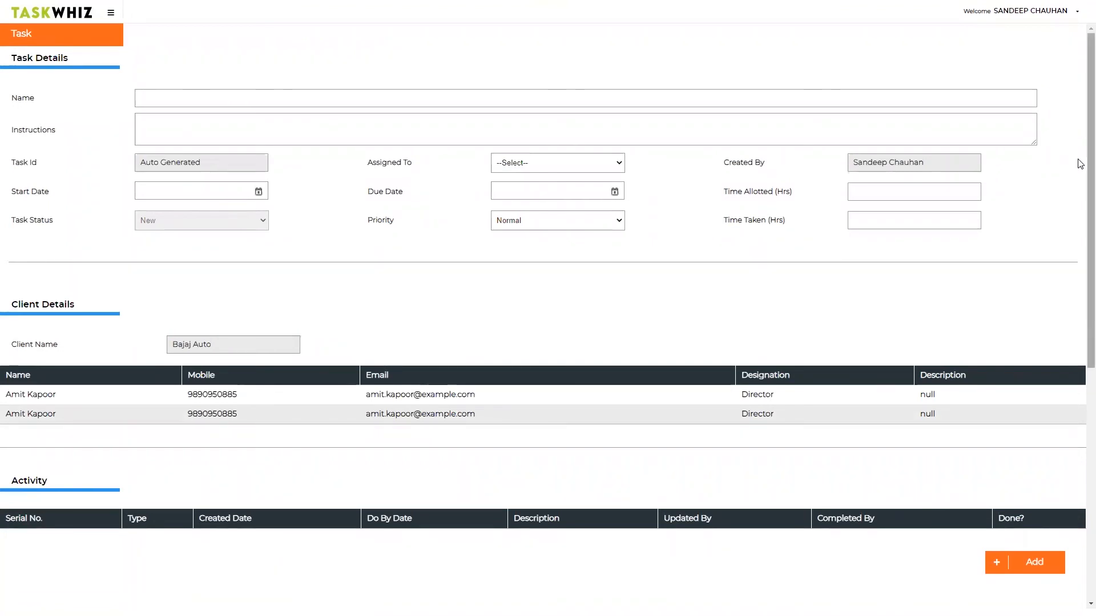
left_click_drag(1080, 164, 1080, 505)
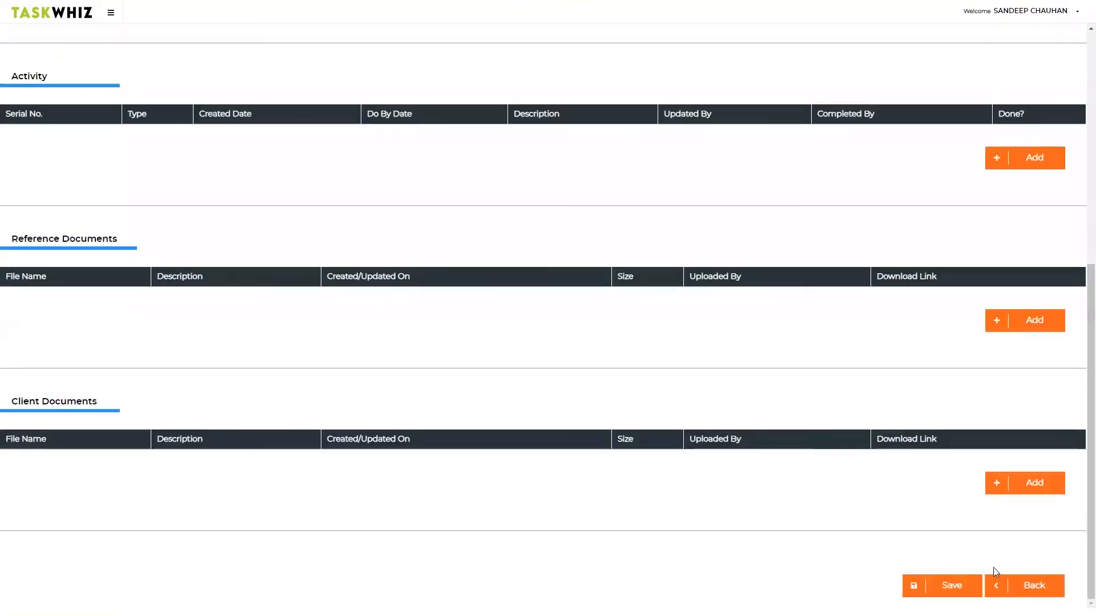
left_click(1021, 586)
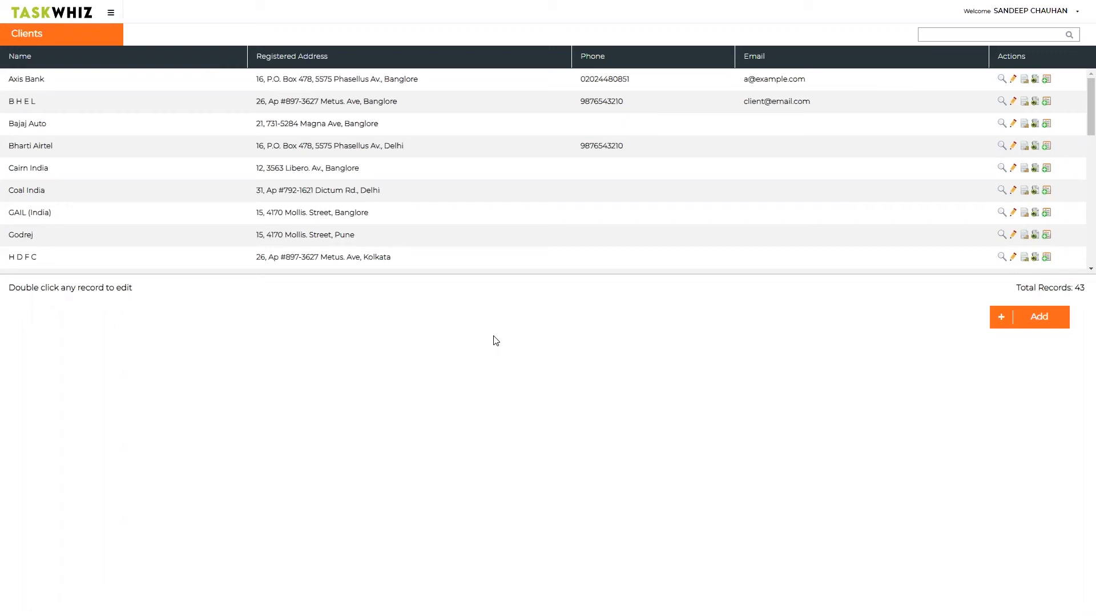
Open Bharti Airtel's client record, copy the task ID linked to Form 11.pdf, and return to the client list.
double_click(101, 151)
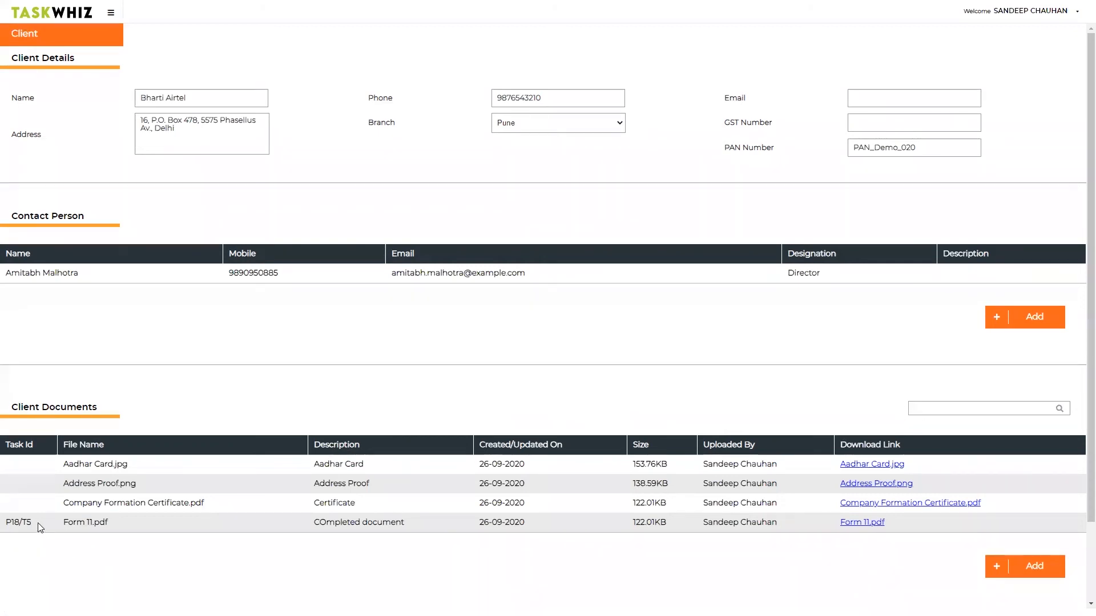
left_click_drag(33, 523, 2, 527)
key("ctrl+c")
left_click(609, 593)
scroll(994, 540, "down", 2)
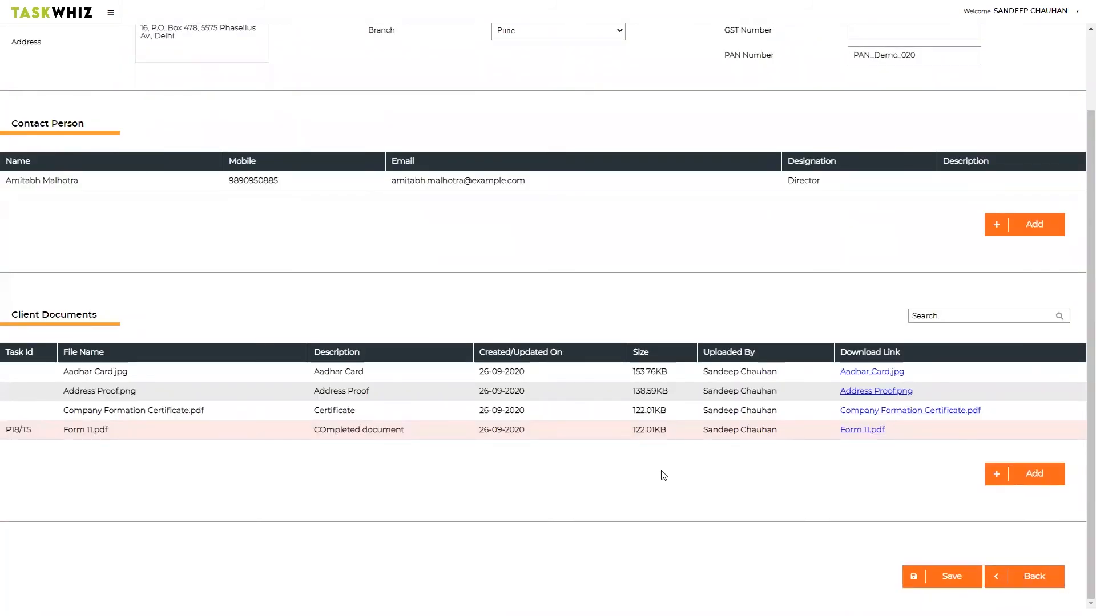
left_click(1036, 577)
Search the task list for the copied task ID P18/T5 and open the matching User Registration task.
left_click(112, 15)
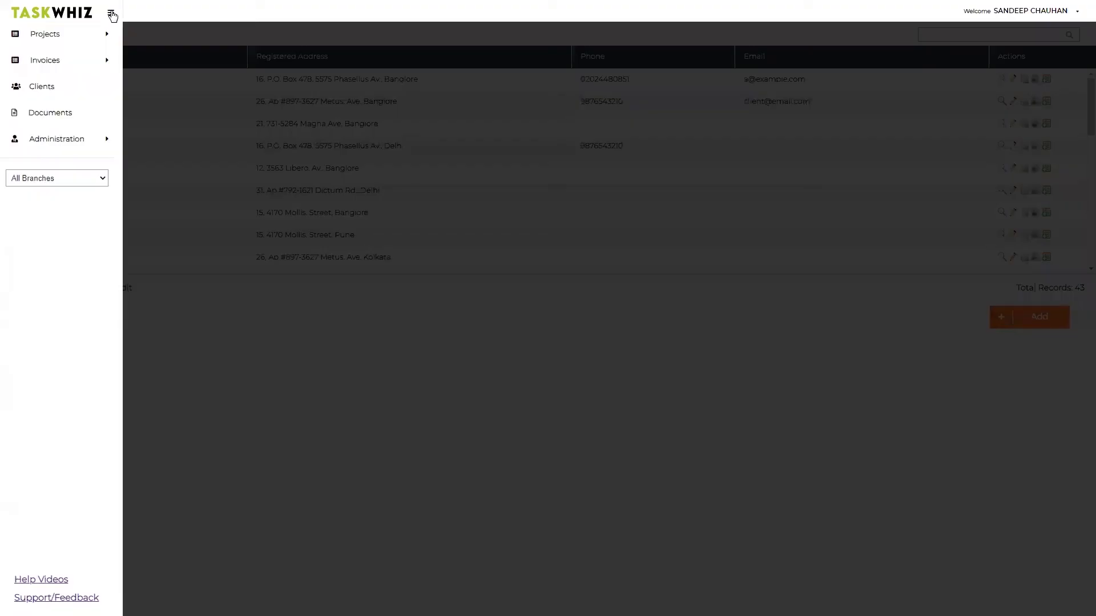
mouse_move(83, 42)
left_click(138, 66)
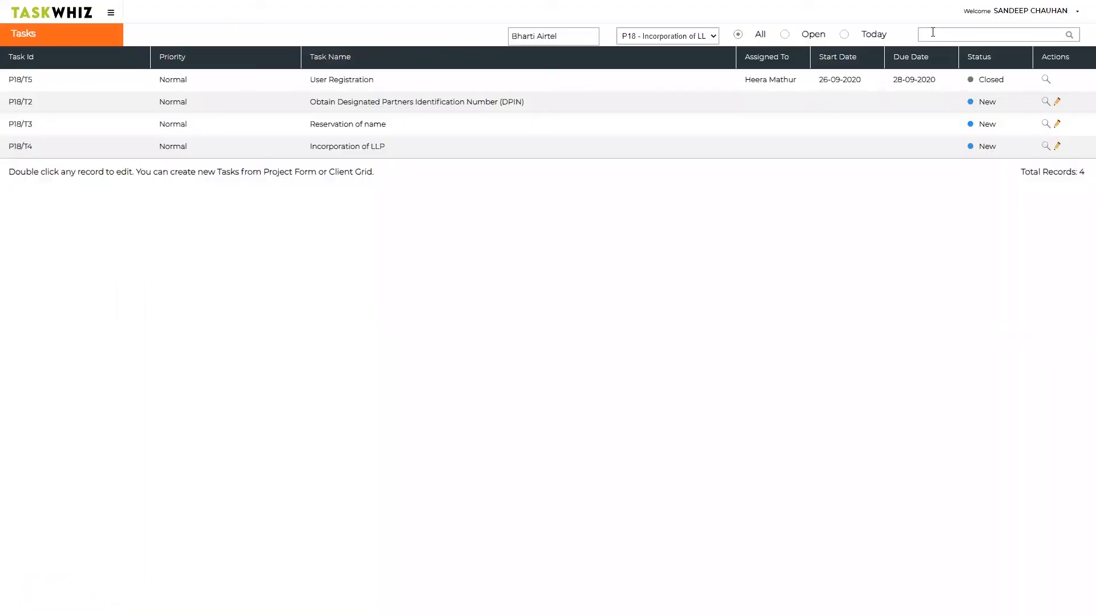
key("ctrl+v")
key("Return")
double_click(827, 81)
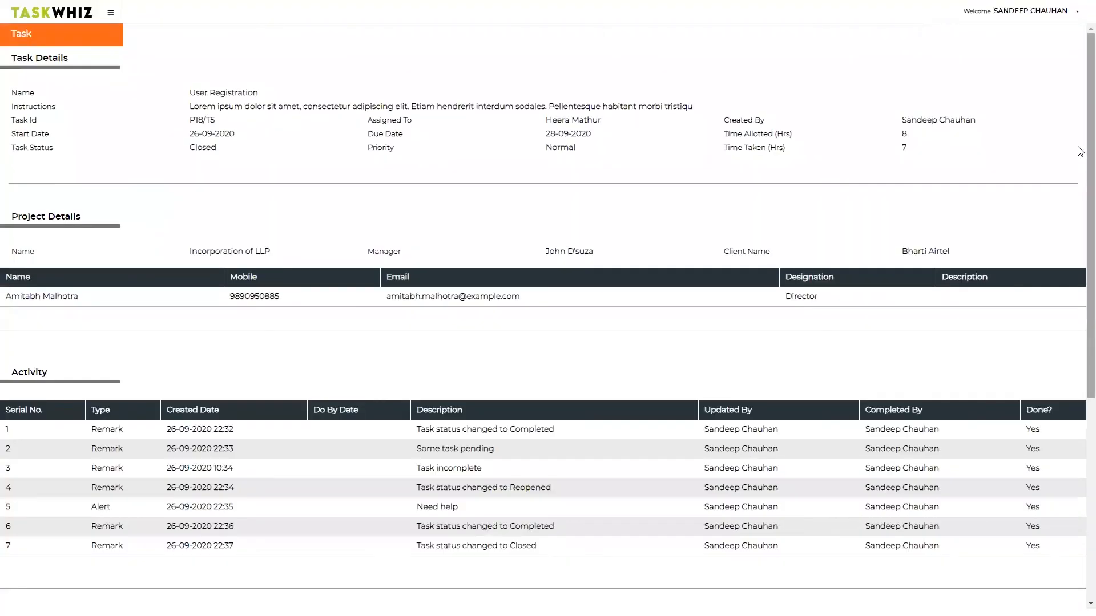
Review the task's activity and documents, return to the task list, and show only open tasks.
scroll(1080, 402, "down", 3)
scroll(1081, 402, "down", 4)
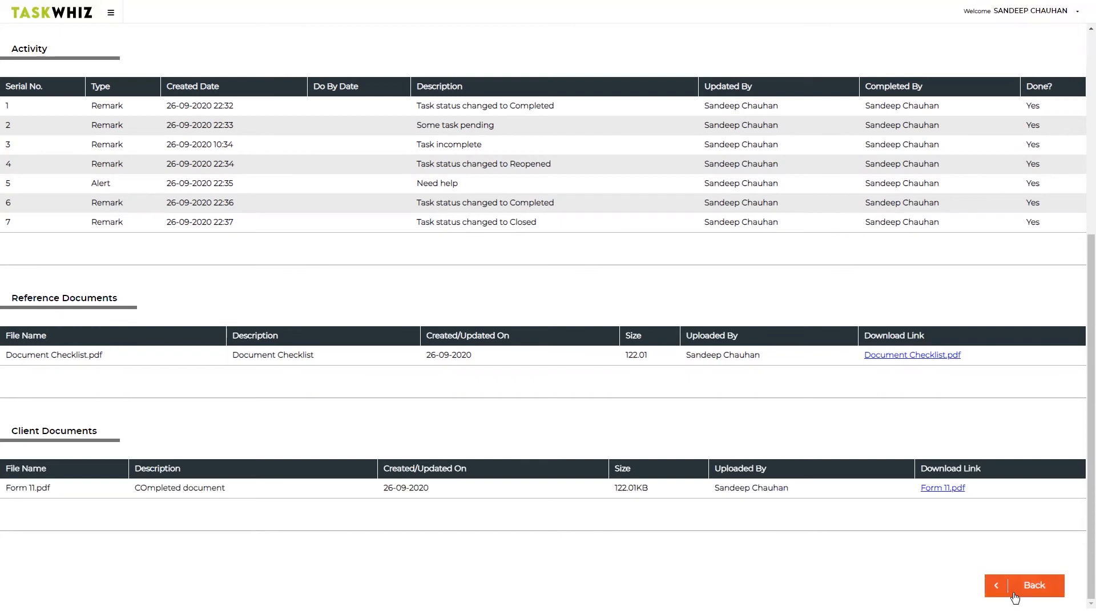
left_click(1031, 587)
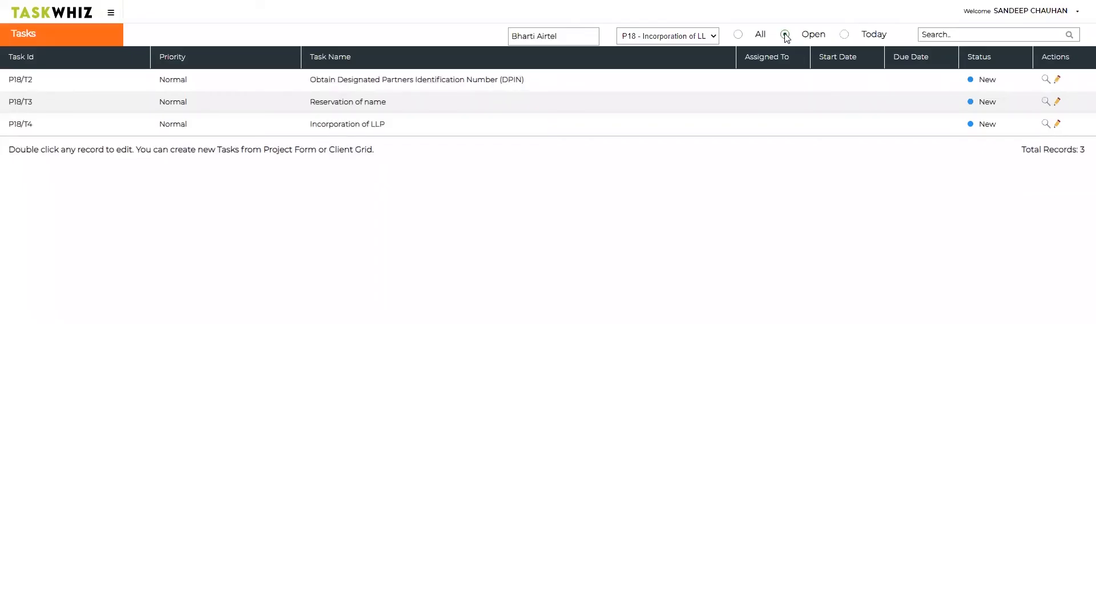
left_click(785, 35)
Start a new invoice for Bharti Airtel from the client list.
left_click(110, 15)
mouse_move(96, 32)
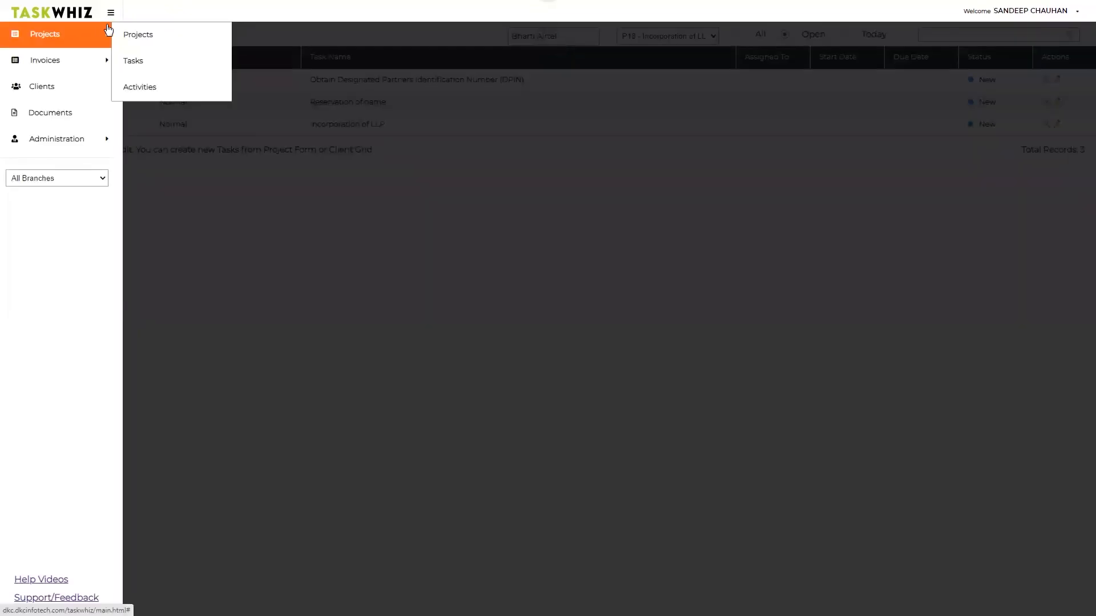
left_click(48, 89)
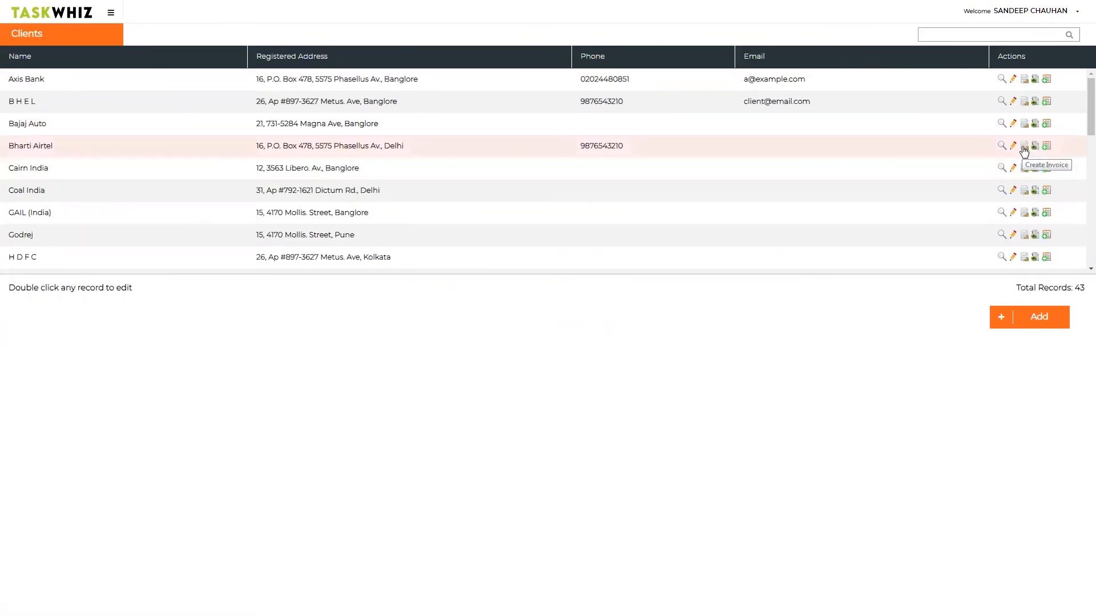
left_click(1023, 148)
Set the invoice period from 01-08-2020 to 31-08-2020.
left_click(219, 147)
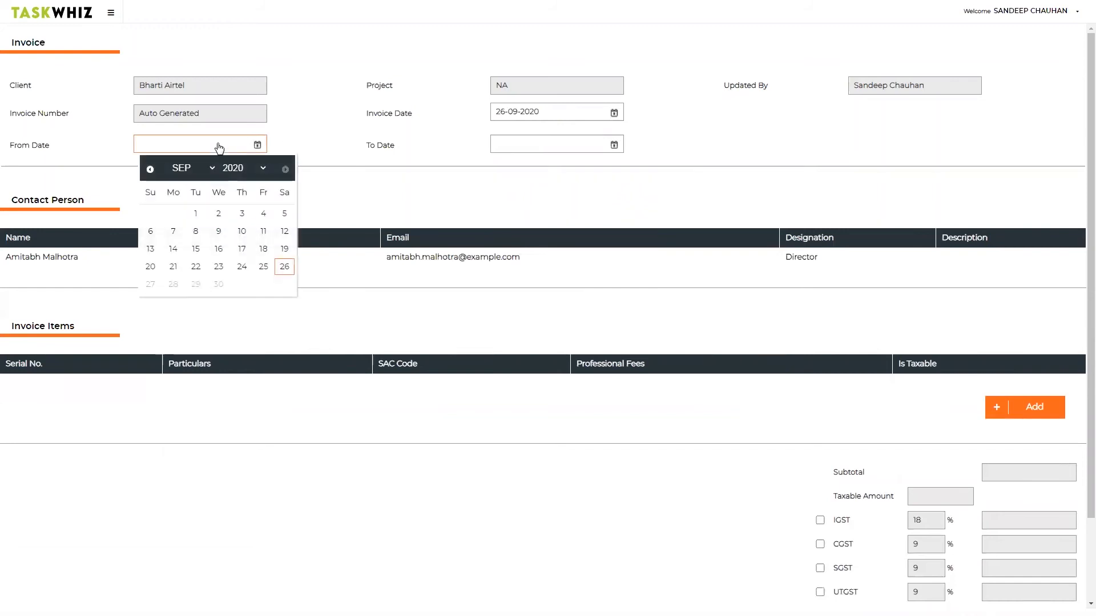
left_click(185, 168)
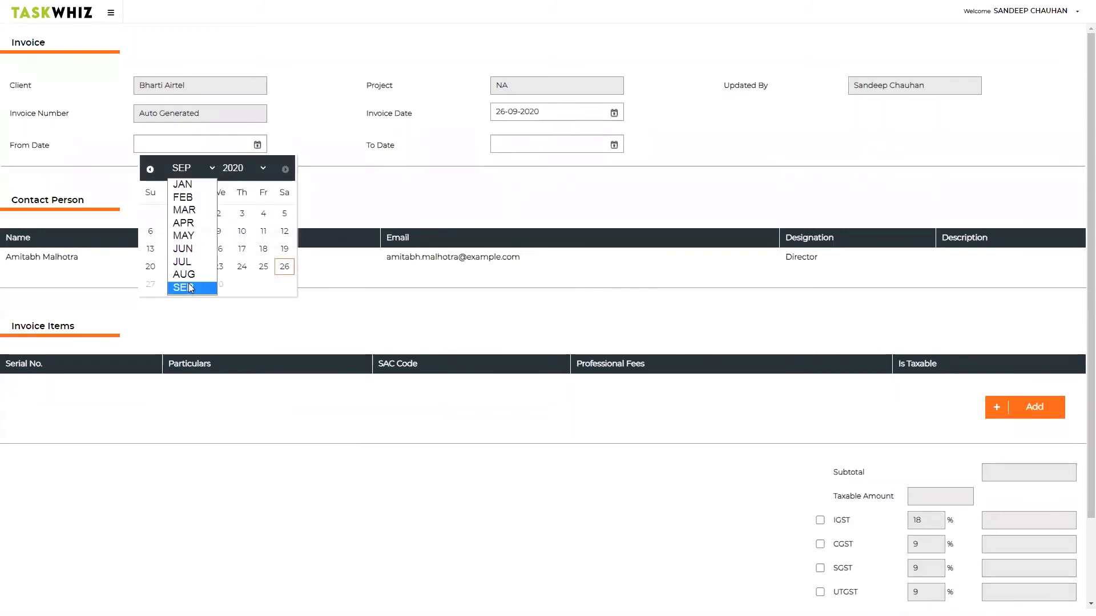
left_click(184, 274)
left_click(284, 215)
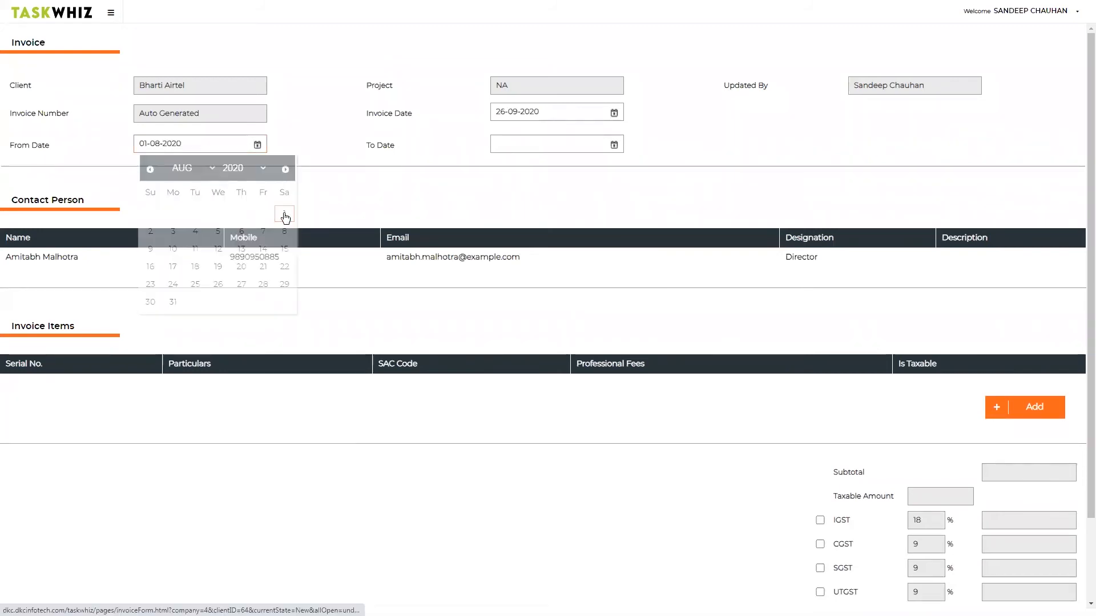
left_click(543, 146)
left_click(547, 168)
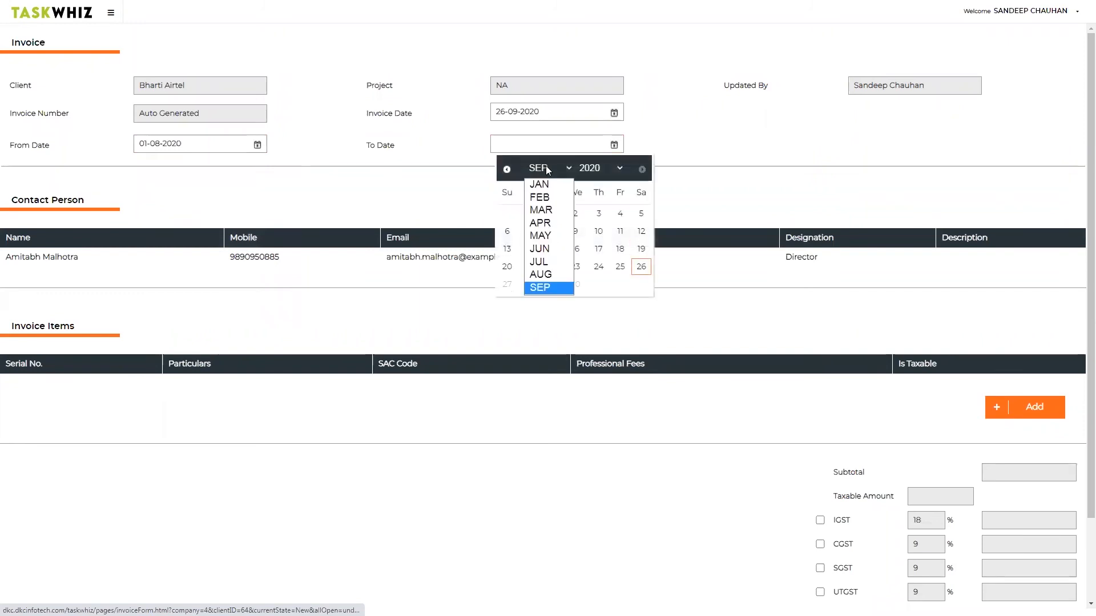
left_click(540, 275)
left_click(529, 302)
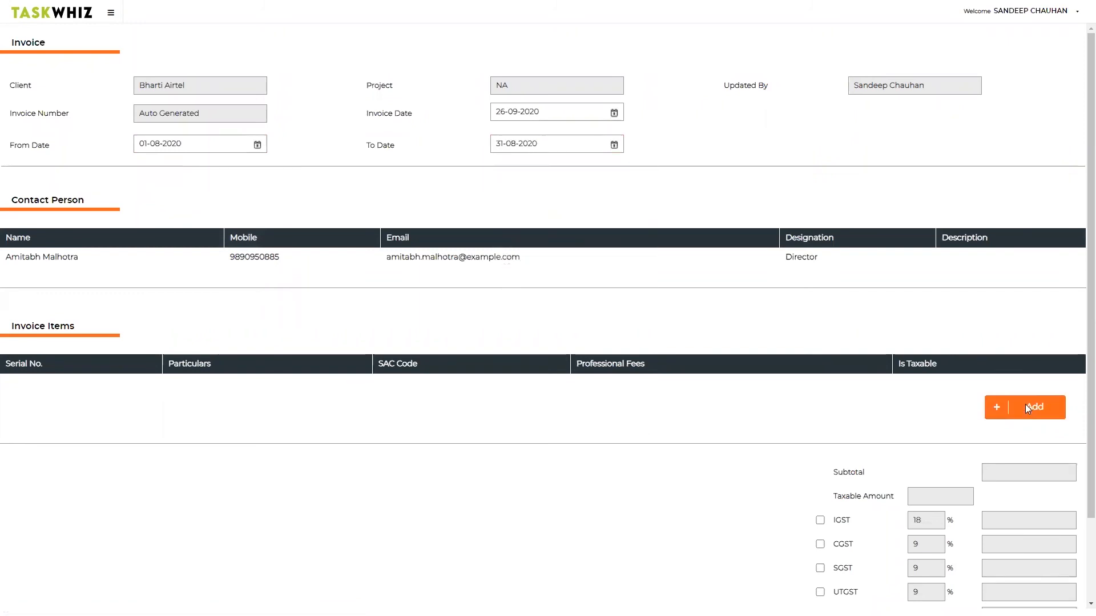
Add and save an invoice item "Invoice for the month of Aug 2020" with professional fees of 10000.
left_click(1025, 407)
left_click(314, 390)
type("Invoice for the month of Aug 2020")
left_click(753, 391)
type("10000")
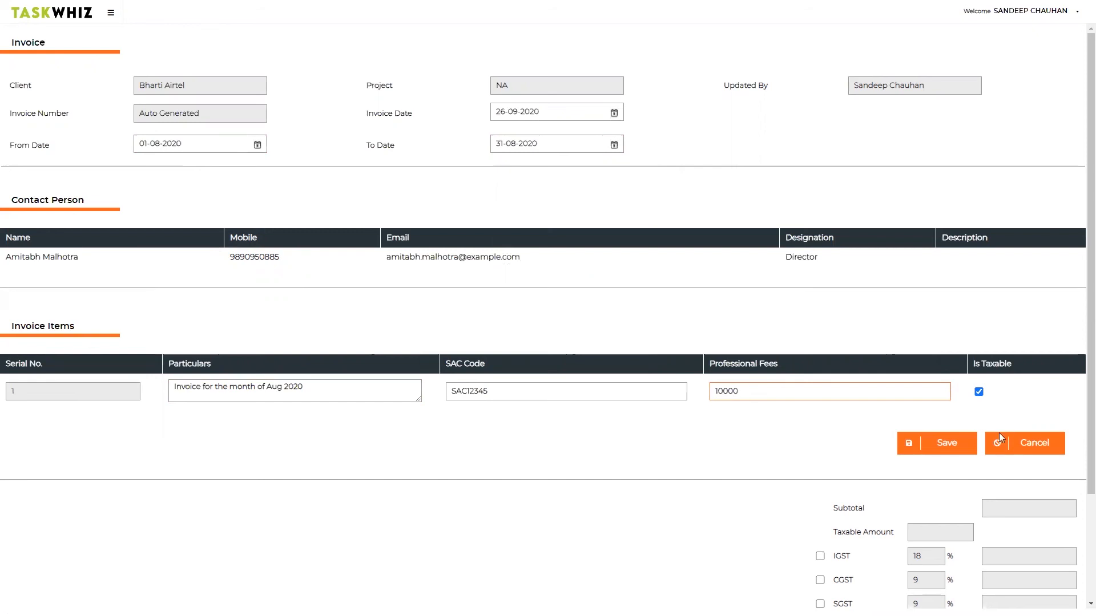
left_click(943, 442)
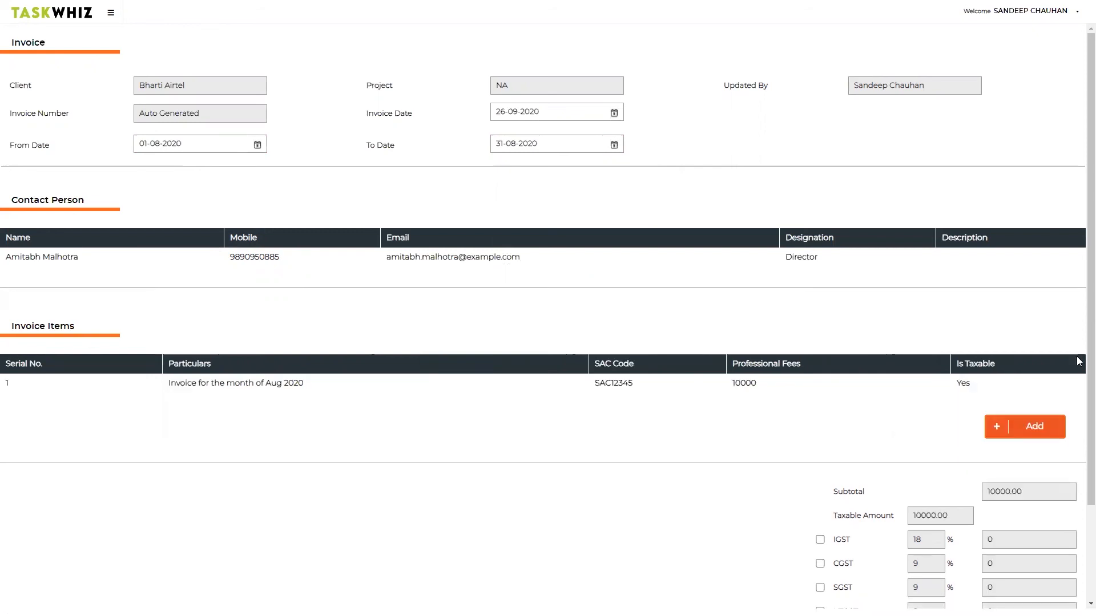
Apply CGST and SGST to the invoice, save it with its print preview, and cancel the printing.
scroll(1081, 348, "down", 2)
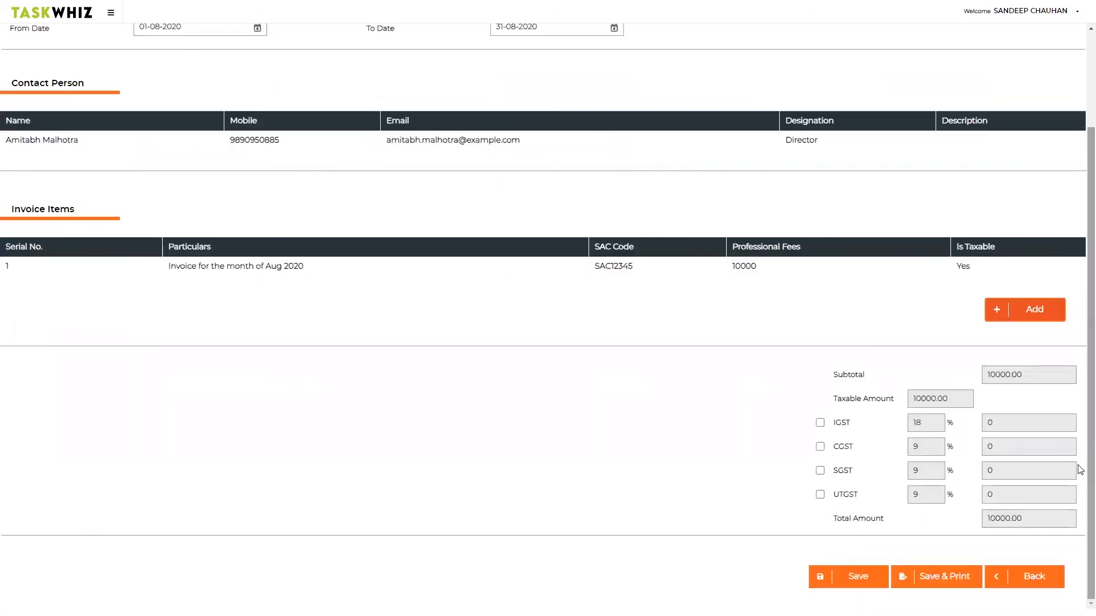
left_click(820, 447)
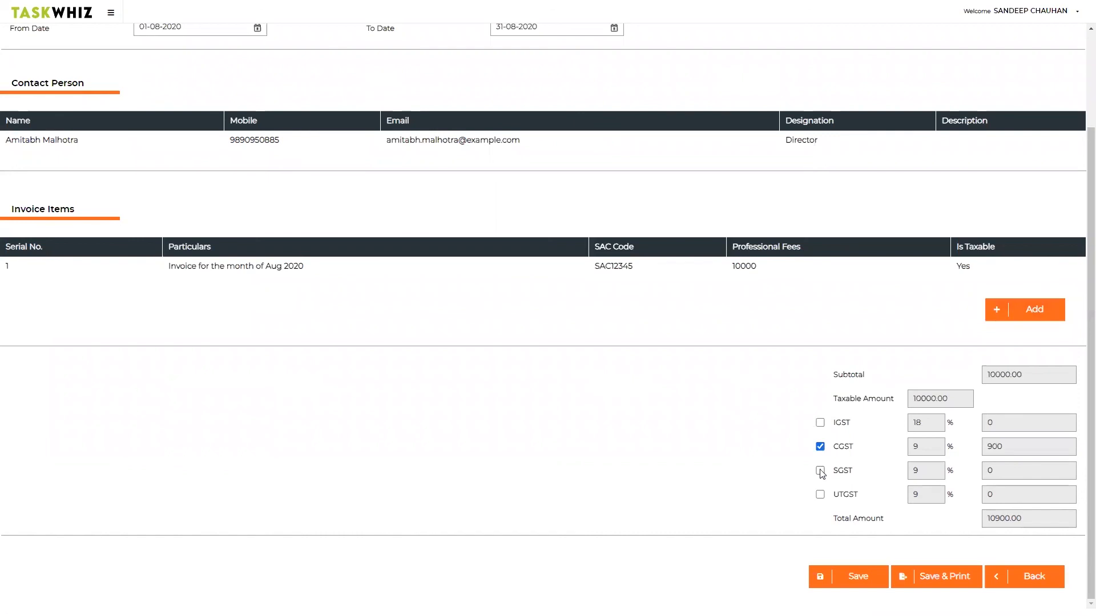
left_click(820, 471)
left_click(941, 579)
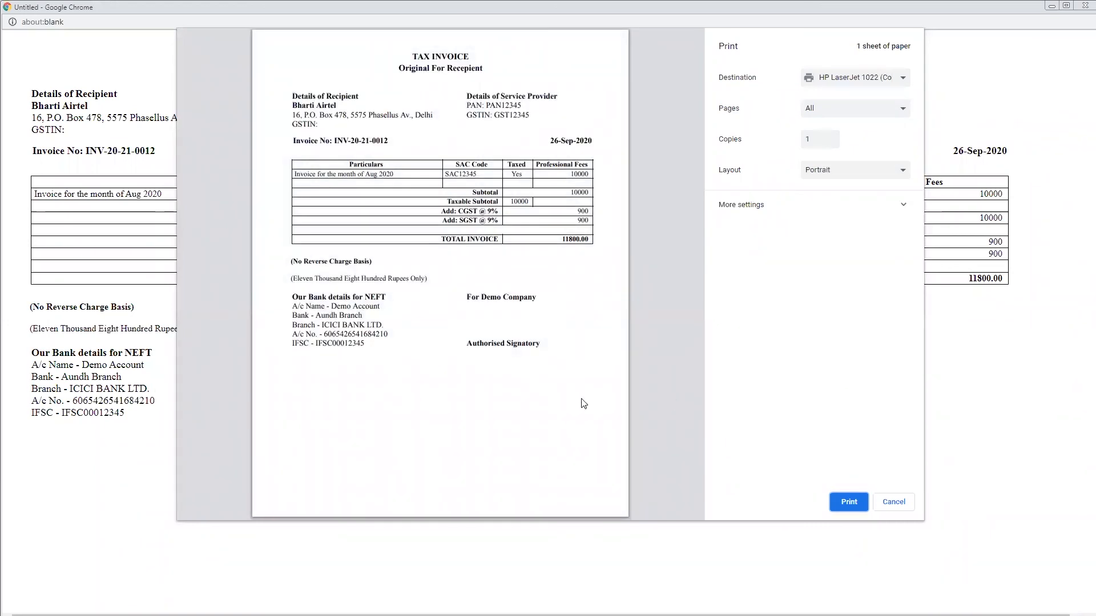
left_click(896, 498)
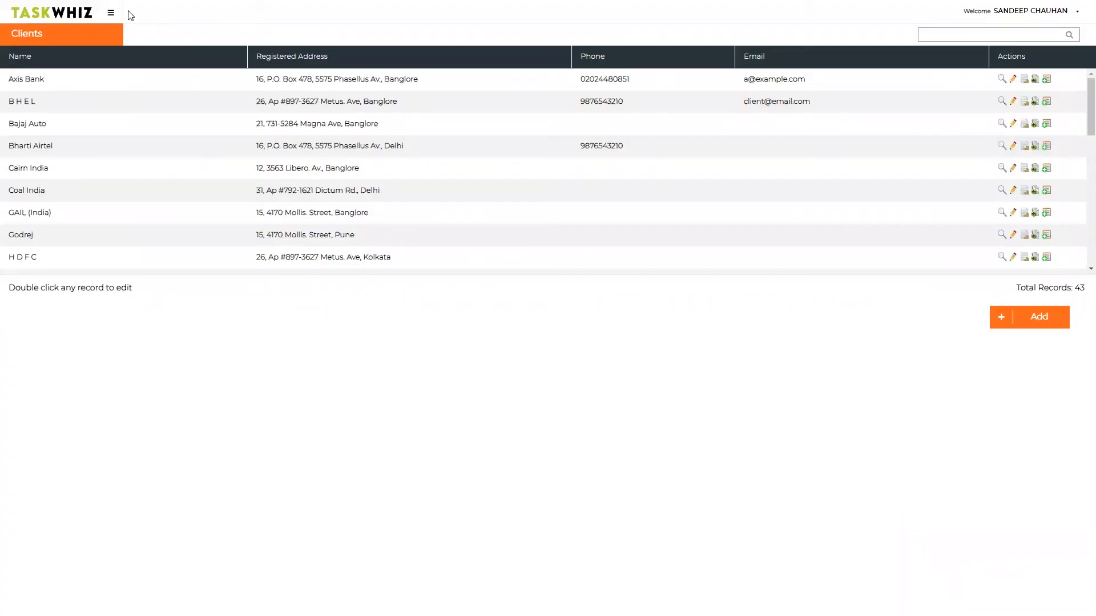
Open a new payment entry for Bharti Airtel's invoice from the invoice list.
left_click(111, 14)
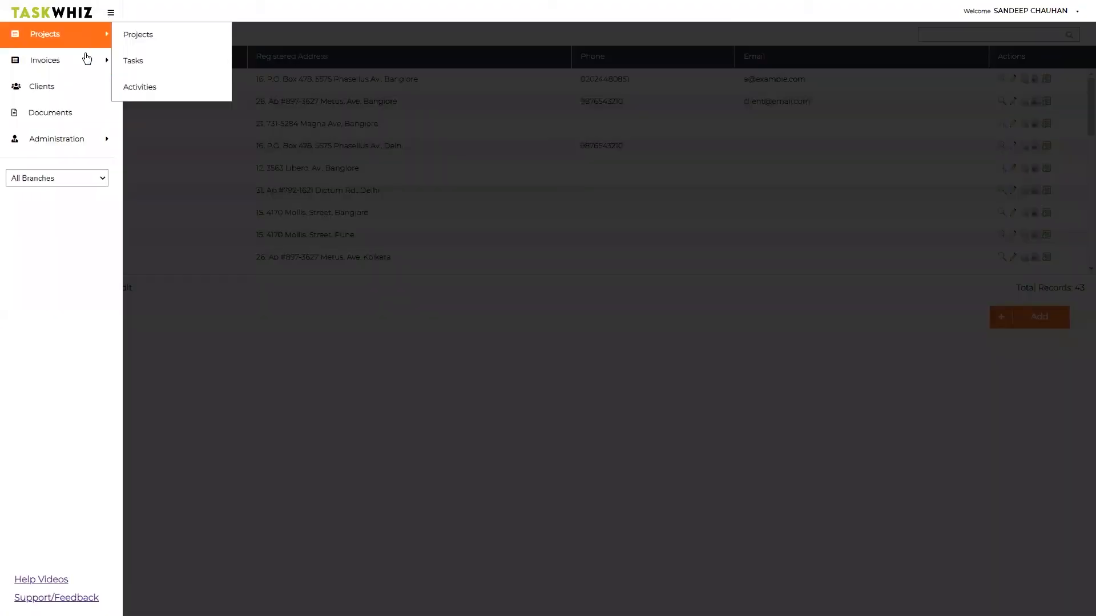
mouse_move(85, 62)
left_click(141, 62)
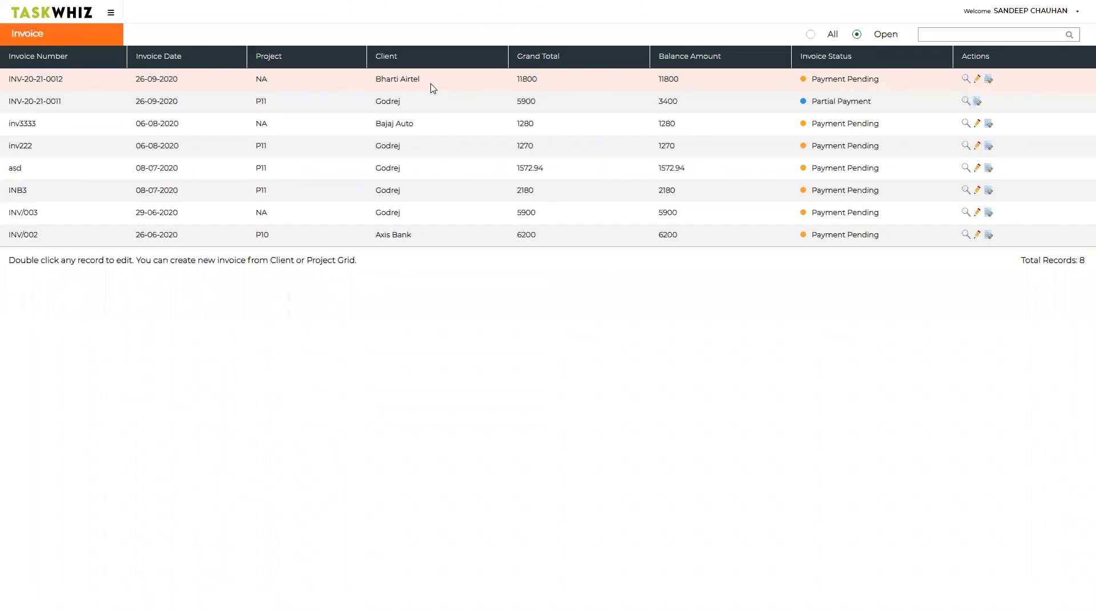
left_click(988, 80)
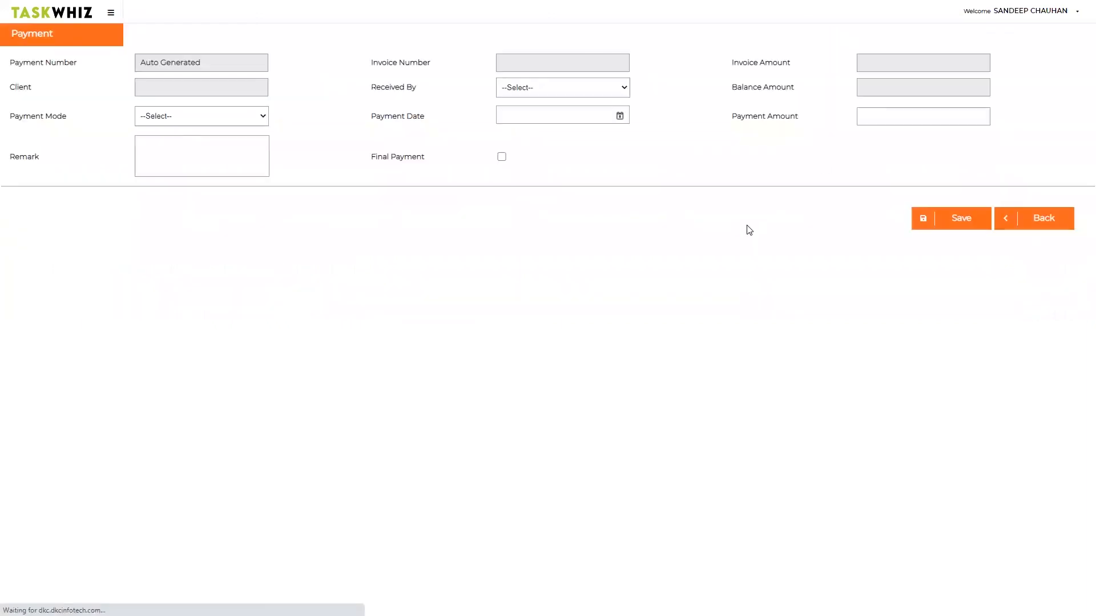
Record and save a 5000 bank transfer payment dated 26-09-2020 with a receiving staff member, and check the invoice's balance amount.
left_click(569, 87)
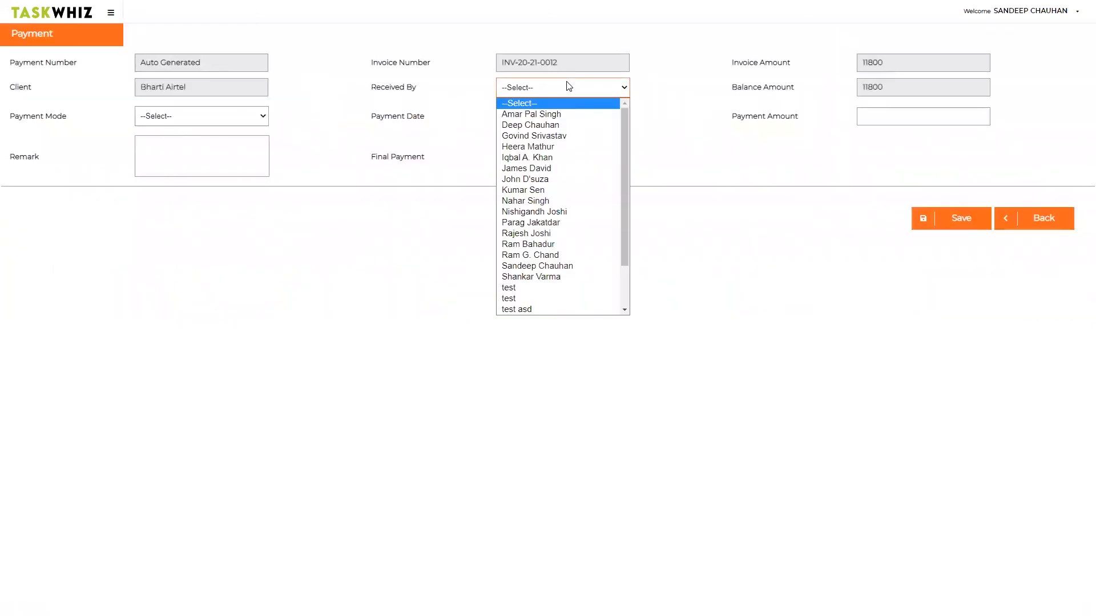
left_click(552, 135)
left_click(183, 117)
left_click(173, 138)
left_click(547, 116)
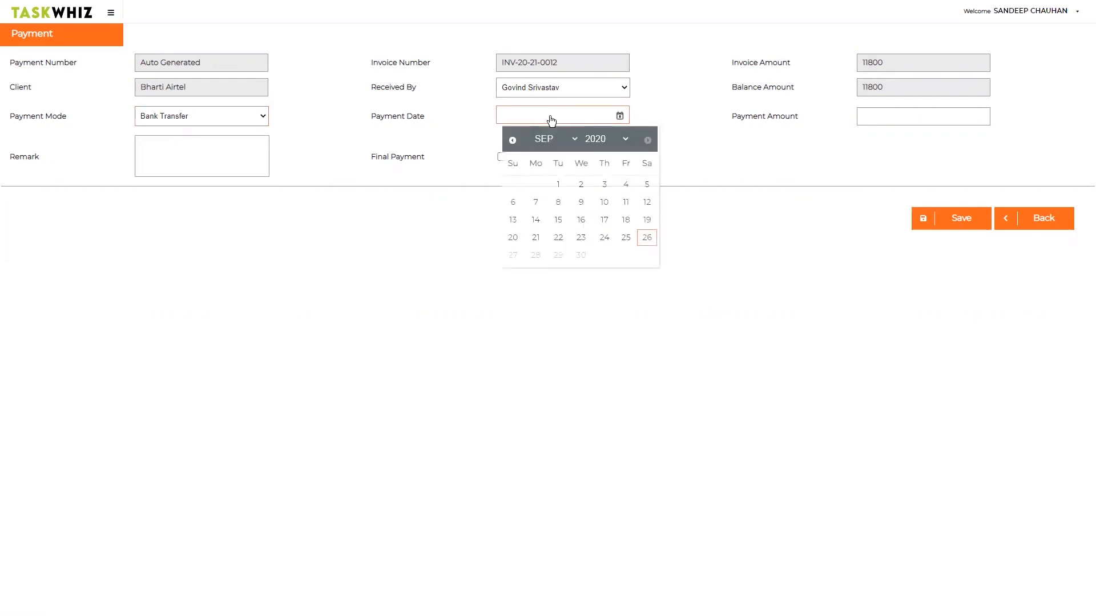
left_click(647, 238)
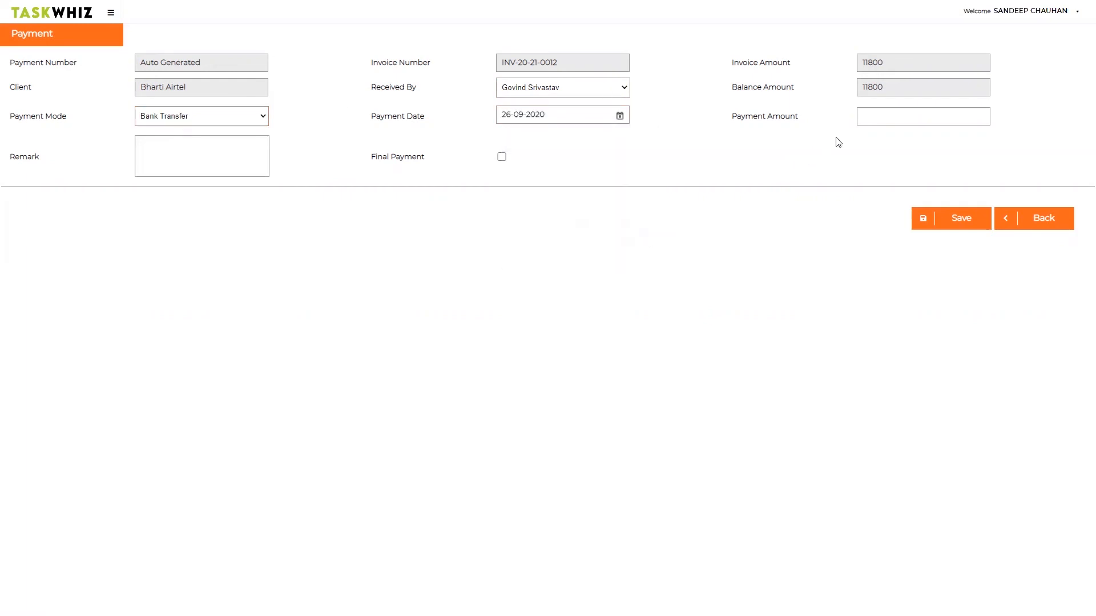
left_click(871, 117)
type("5000")
left_click(961, 222)
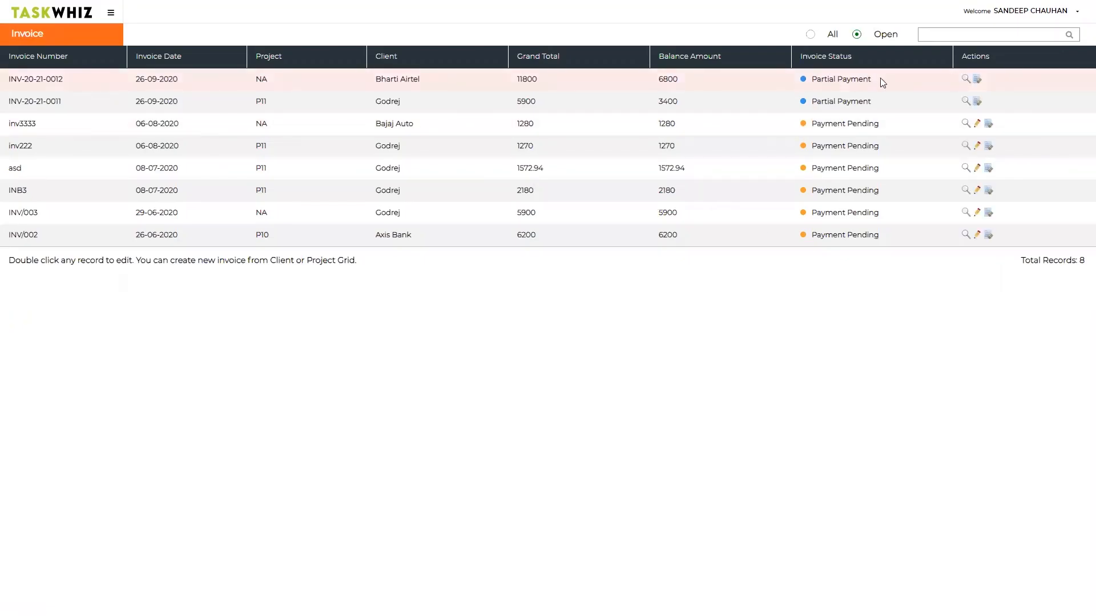
left_click_drag(657, 80, 680, 84)
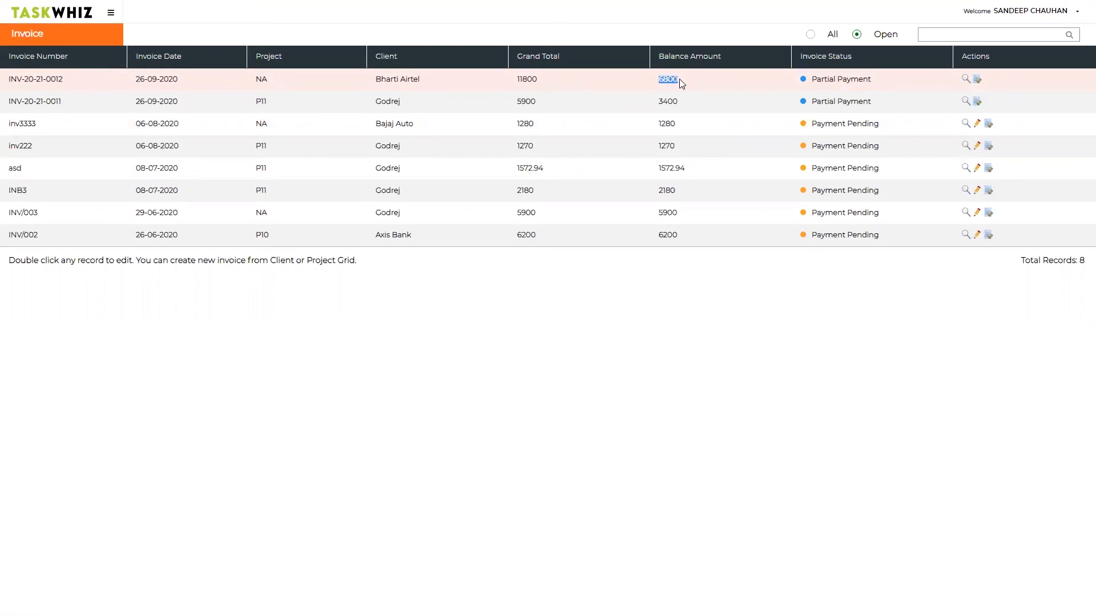